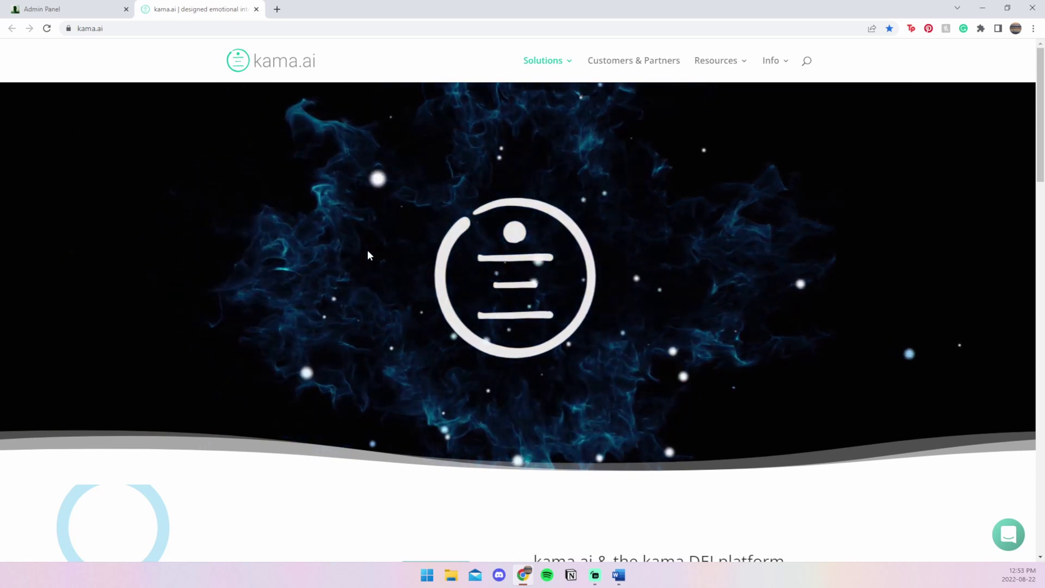
- Start a new kama.ai chat, submit the visitor's e-mail, and ask 'What,s you name?'
{"action": "left_click", "coordinate": [1010, 539]}
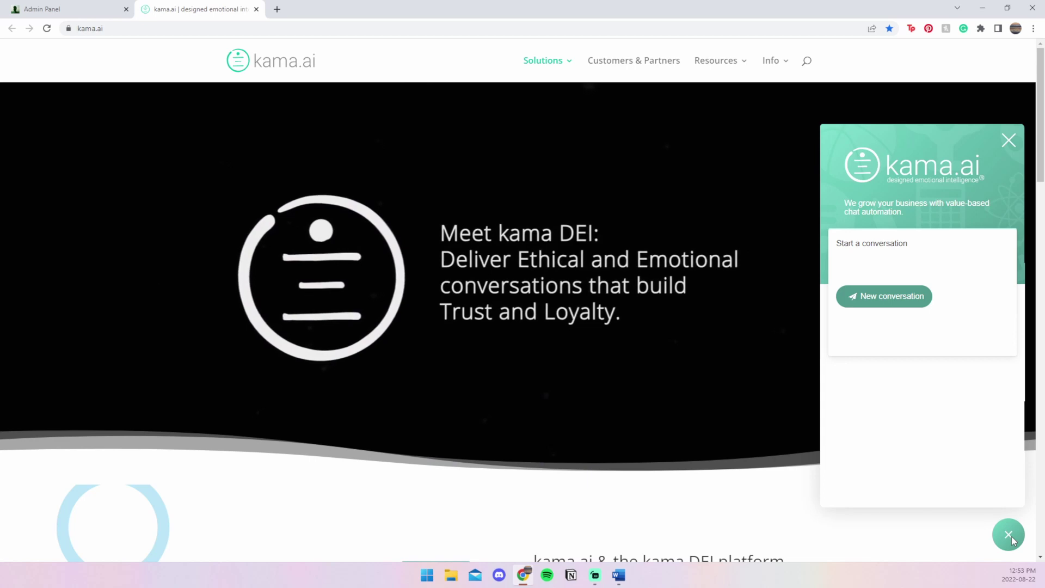
{"action": "left_click", "coordinate": [880, 299]}
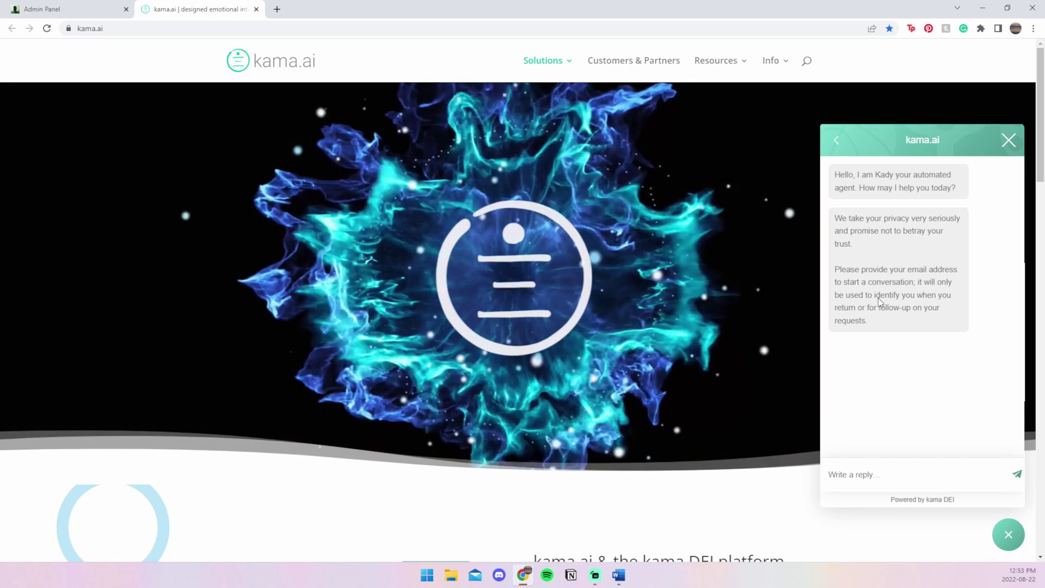
{"action": "left_click", "coordinate": [889, 469]}
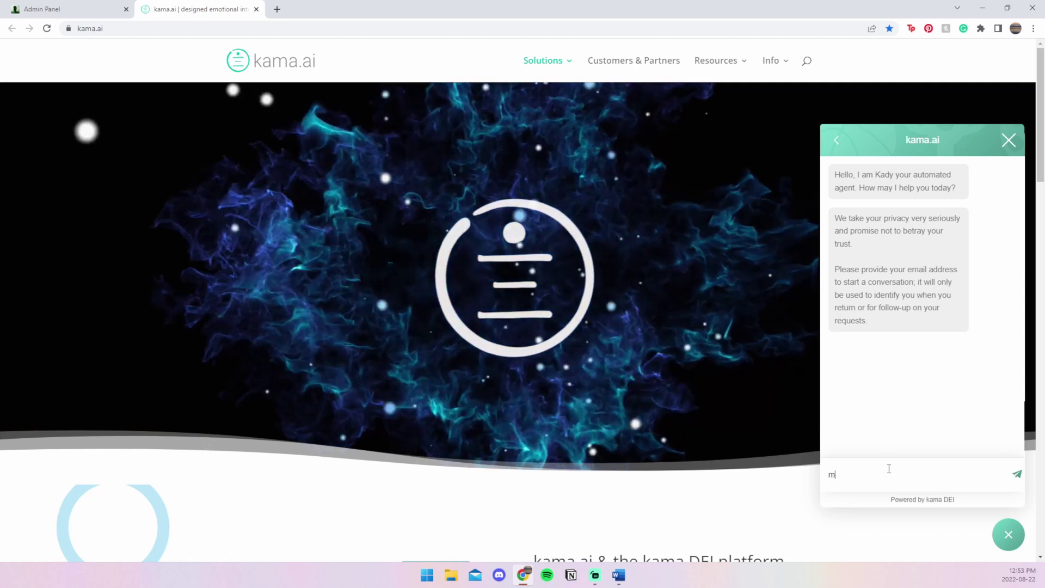
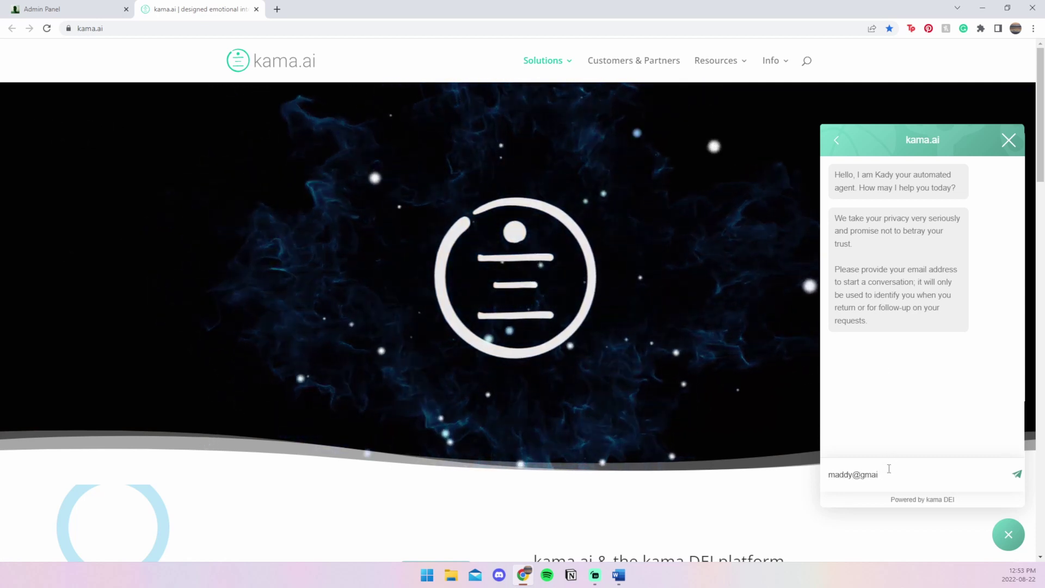
{"action": "key", "text": "Return"}
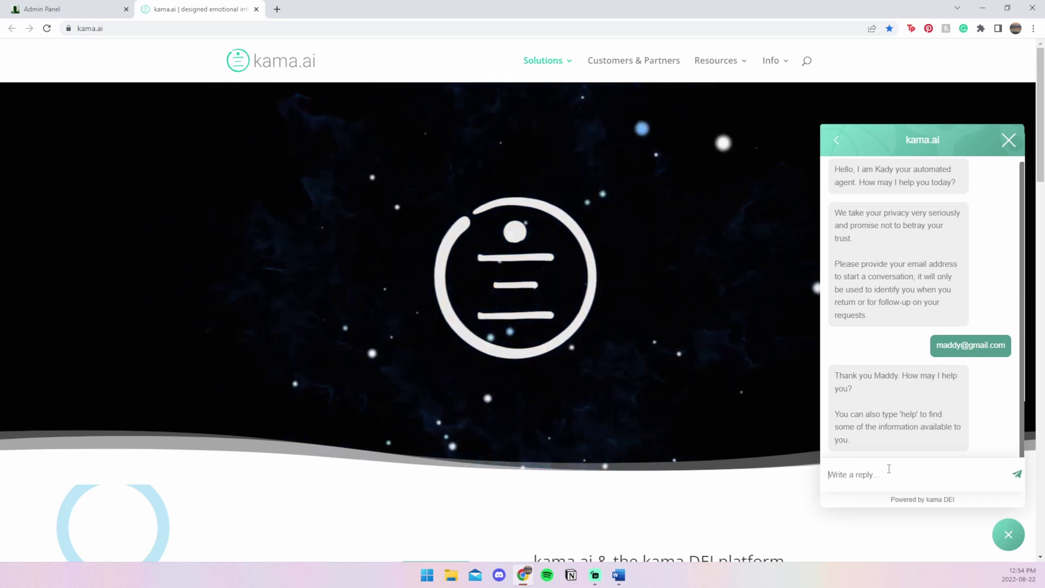
{"action": "type", "text": "What"}
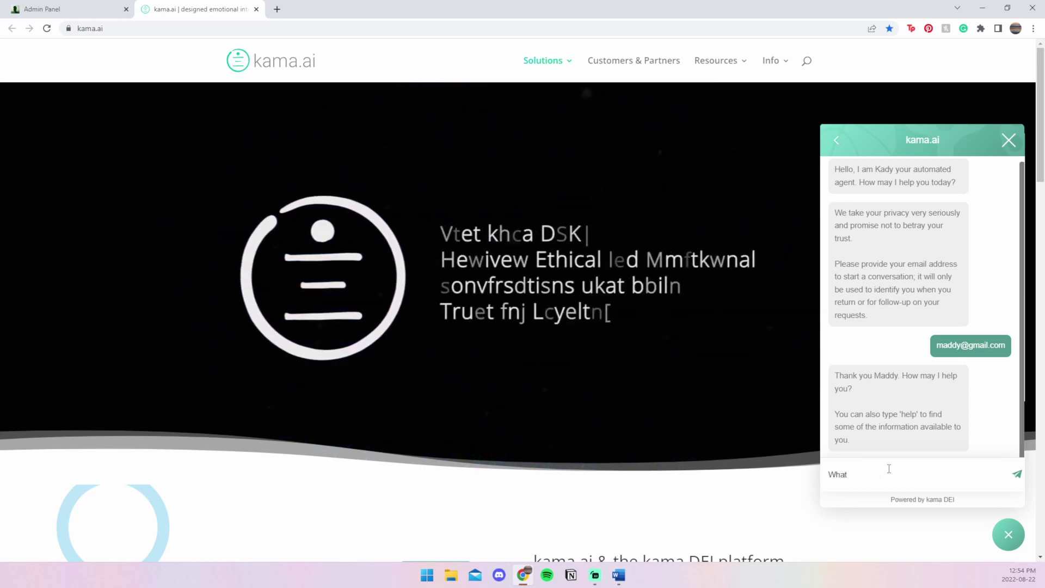
{"action": "type", "text": ",s you name?"}
{"action": "key", "text": "Return"}
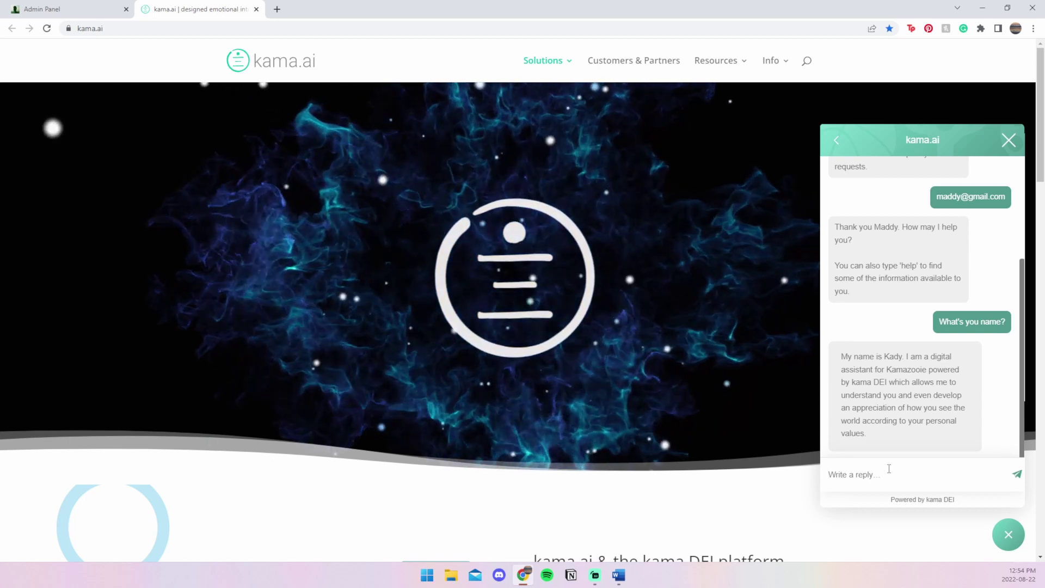
- Ask the chatbot 'Are you real?' and 'What are kama DEI Values?'
{"action": "type", "text": "Ar"}
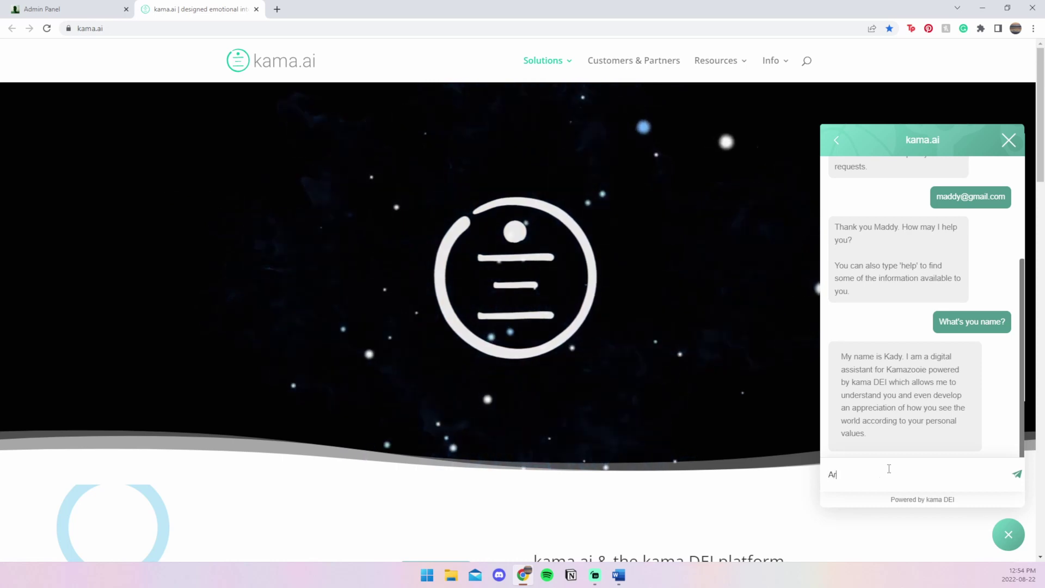
{"action": "type", "text": "e you real?"}
{"action": "key", "text": "Return"}
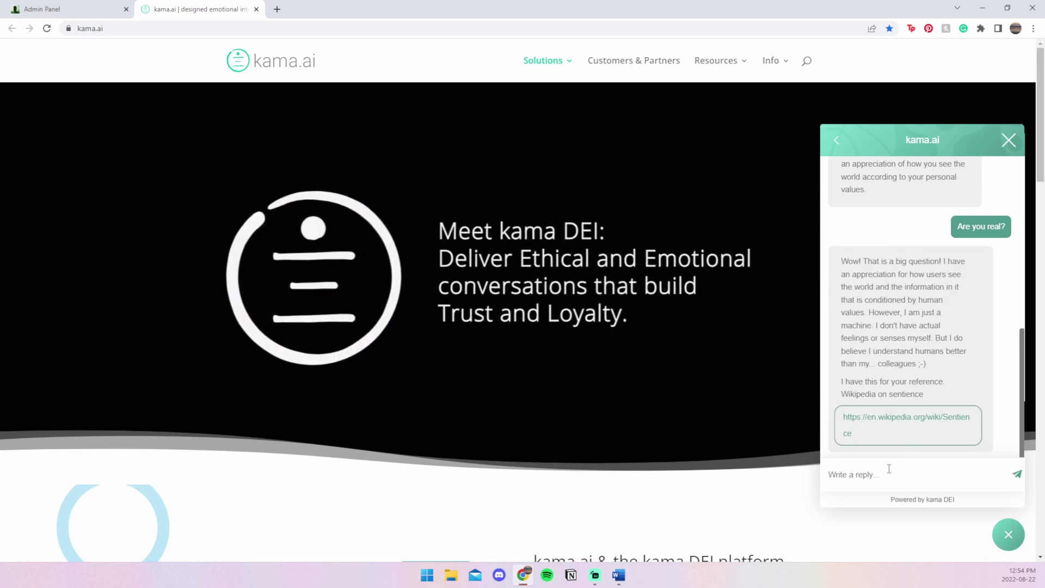
{"action": "type", "text": "What are kam"}
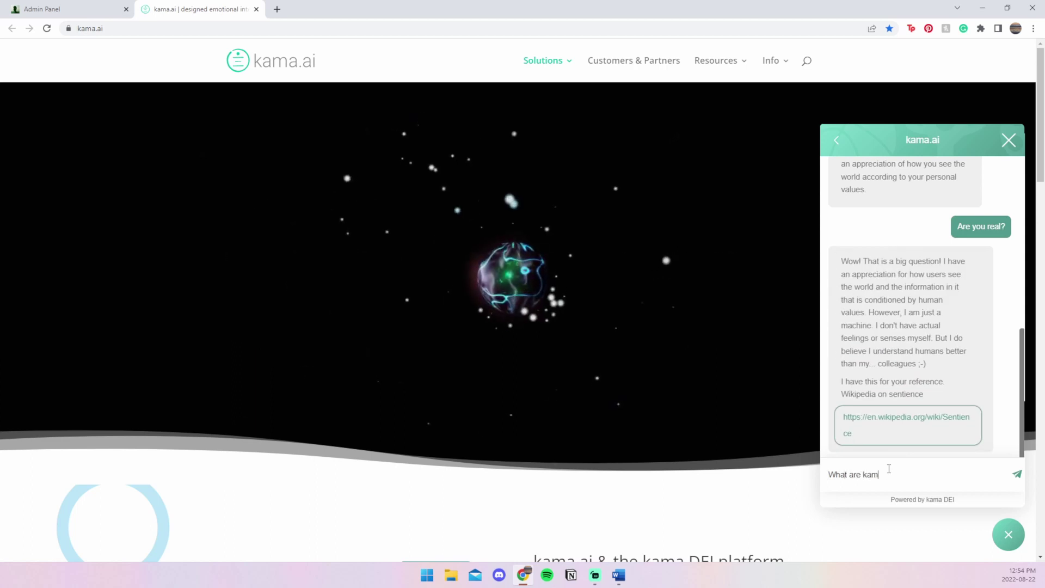
{"action": "type", "text": "a DEI Val"}
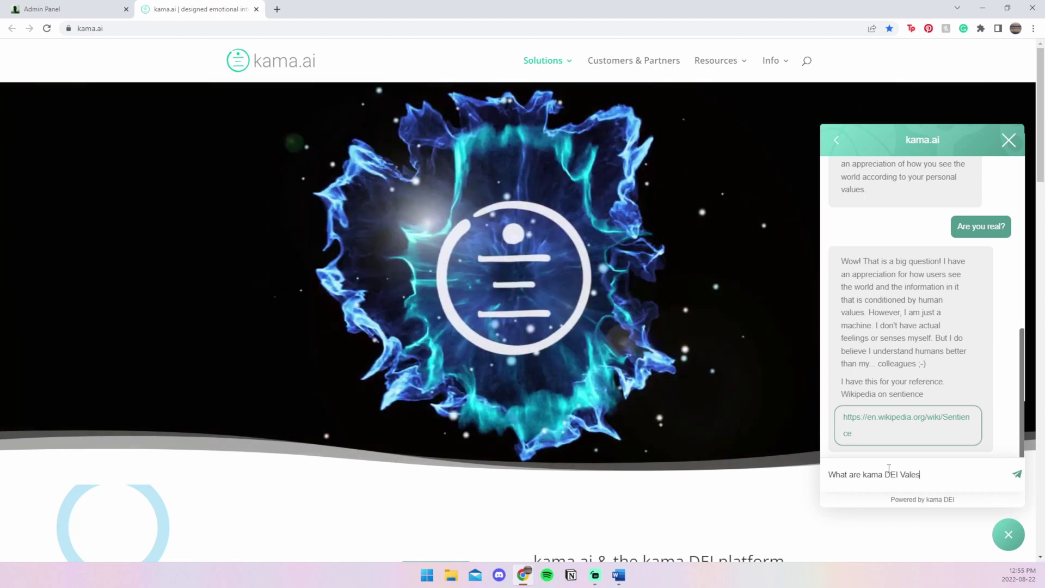
{"action": "type", "text": "ues?"}
{"action": "key", "text": "Return"}
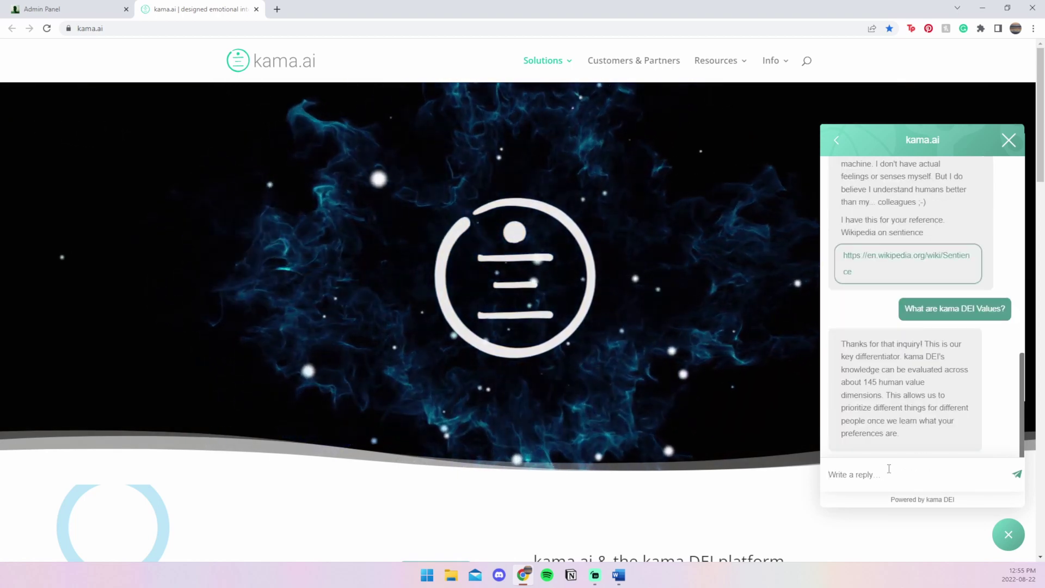
- Ask 'What is graph conversational AI?', then switch to the Admin Panel tab
{"action": "type", "text": "What is graph conver"}
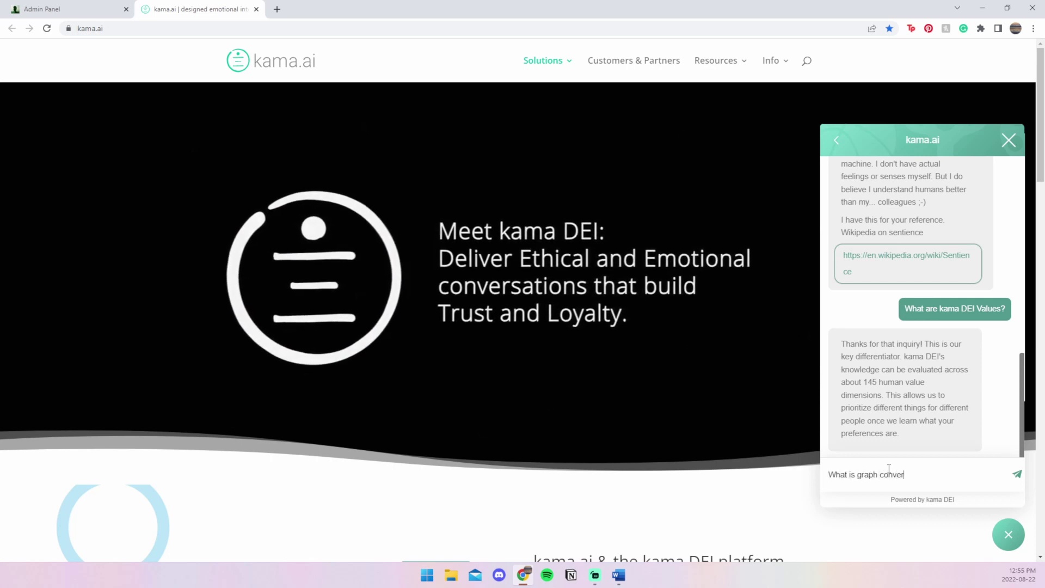
{"action": "type", "text": "sational AI?"}
{"action": "key", "text": "Return"}
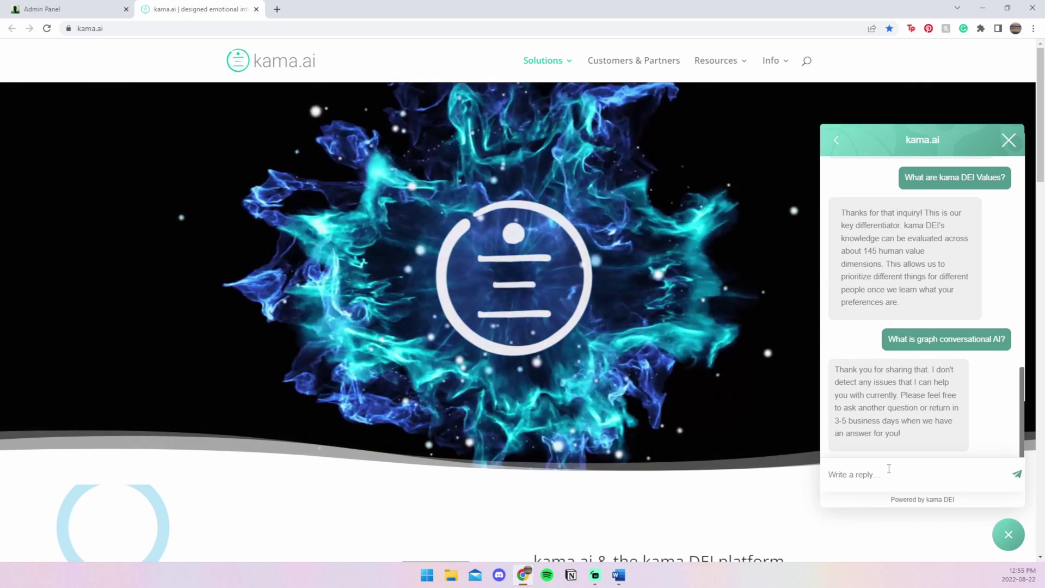
{"action": "left_click", "coordinate": [889, 468]}
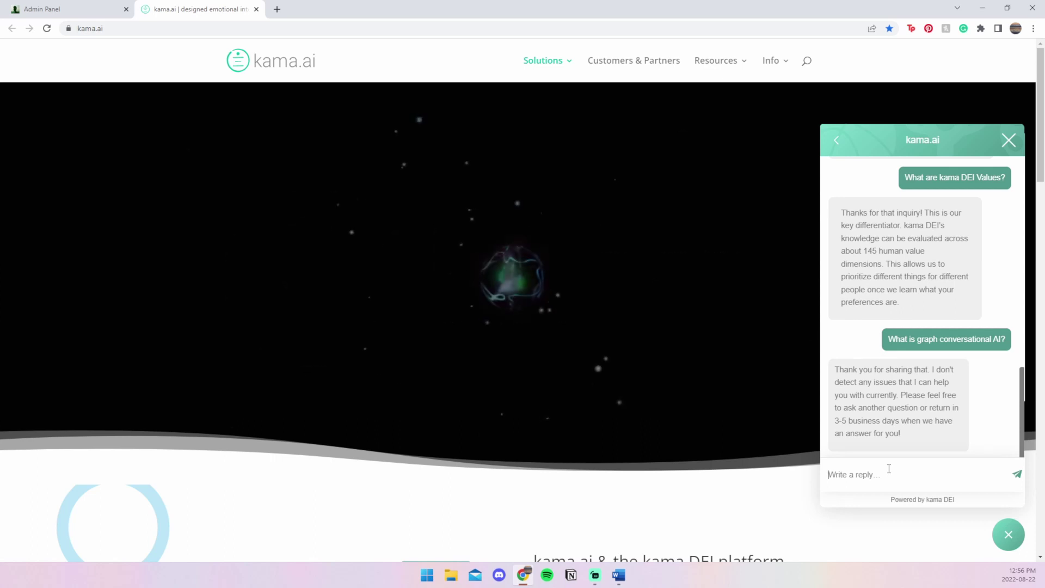
{"action": "key", "text": "ctrl+shift+Tab"}
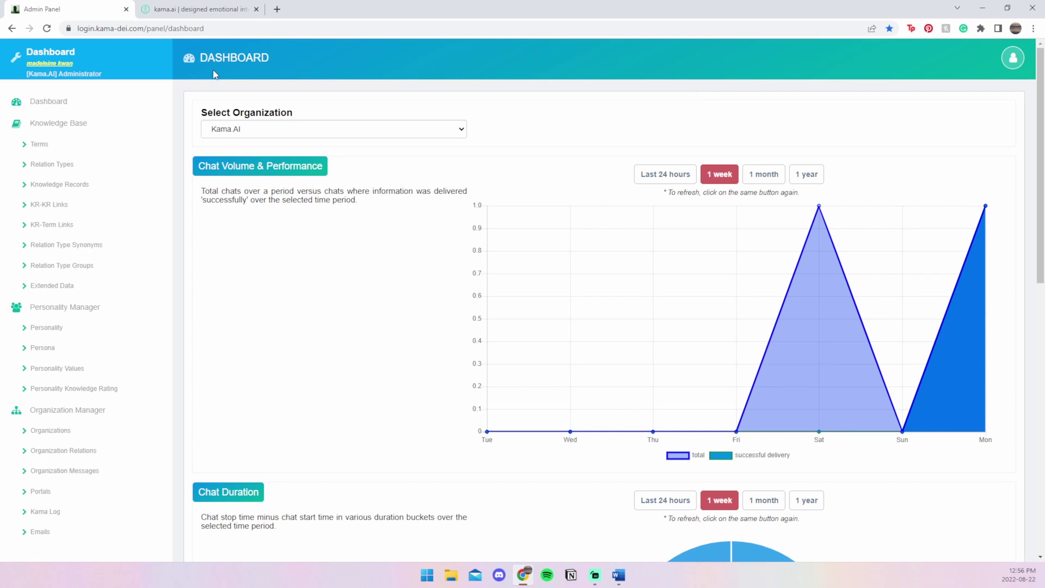
- Open Knowledge Base > Terms from the admin sidebar
{"action": "left_click", "coordinate": [67, 145]}
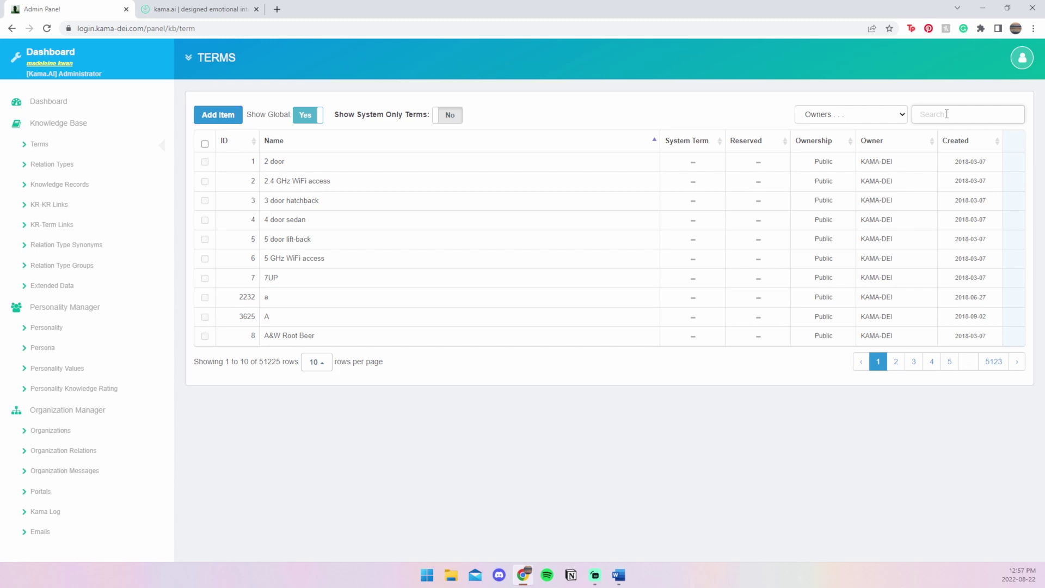
- Search terms for 'graph co' and add the private term 'graph conversational AI'
{"action": "left_click", "coordinate": [946, 114]}
{"action": "type", "text": "gra"}
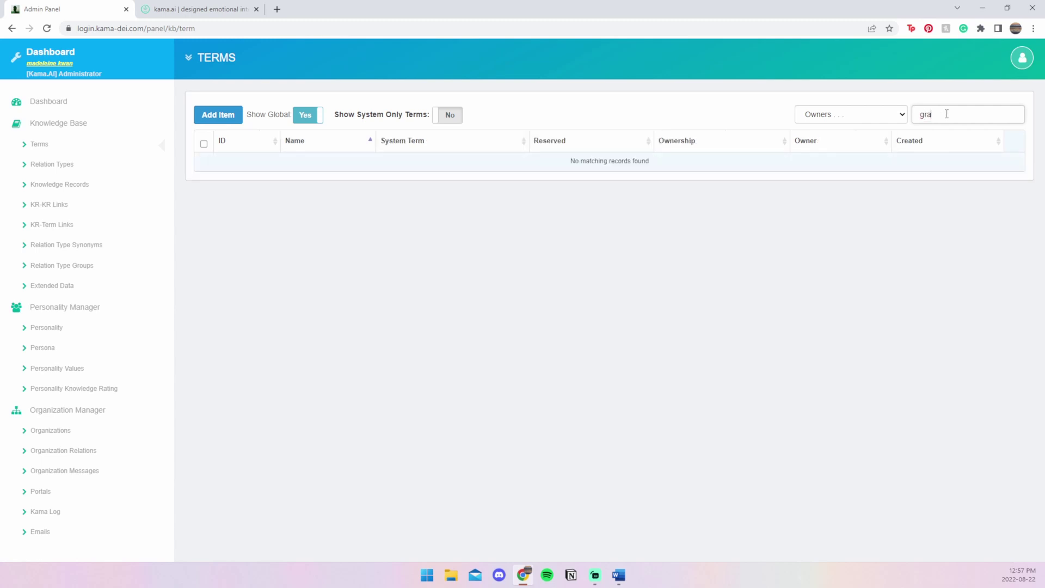
{"action": "type", "text": "ph co"}
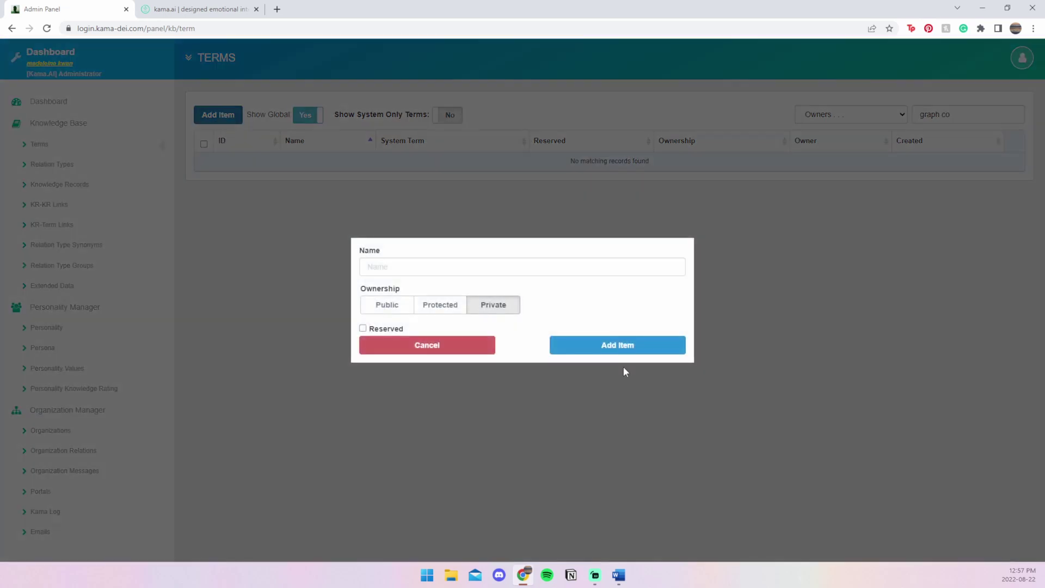
{"action": "left_click", "coordinate": [491, 273]}
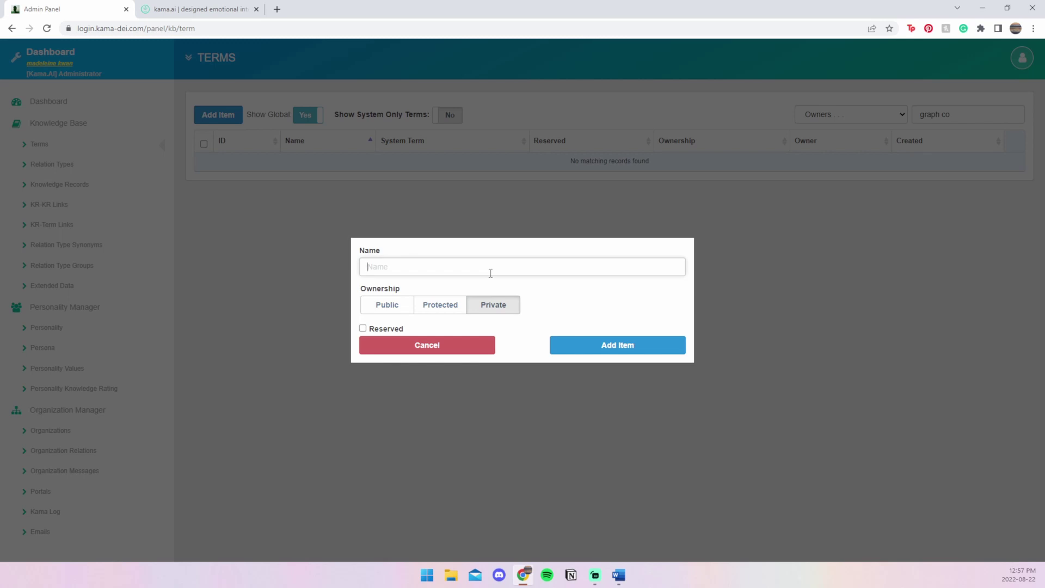
{"action": "type", "text": "graph conversational AI"}
{"action": "left_click", "coordinate": [600, 347]}
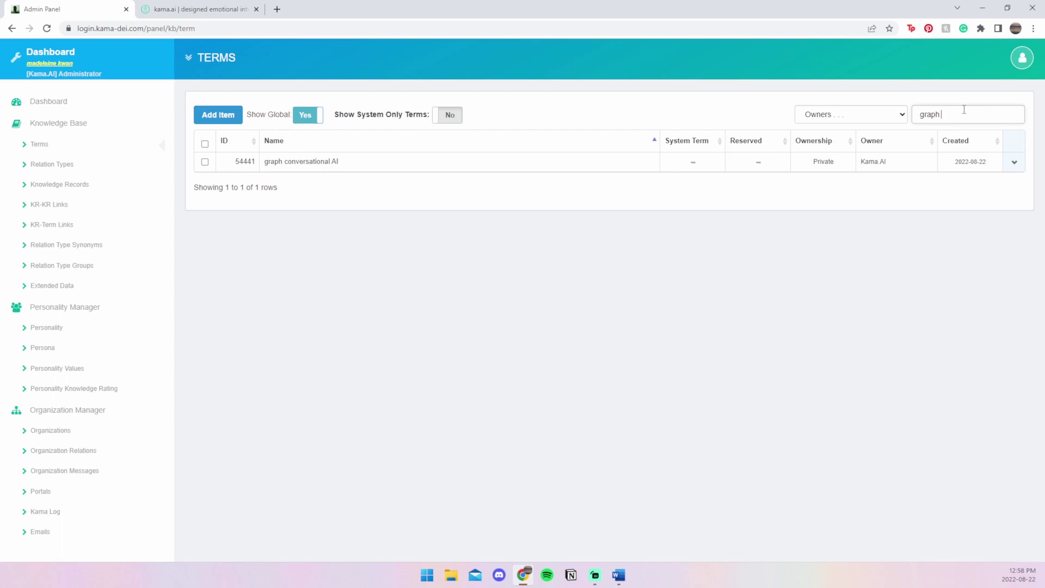
- Add the private term 'graph', then search terms for 'knowledge base', finding no match
{"action": "key", "text": "BackSpace"}
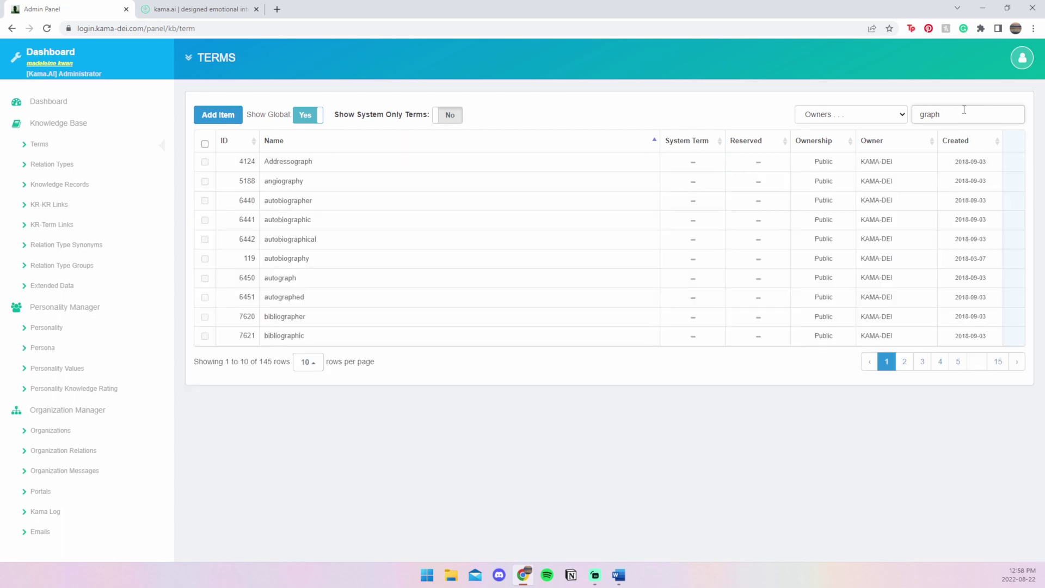
{"action": "left_click", "coordinate": [979, 363]}
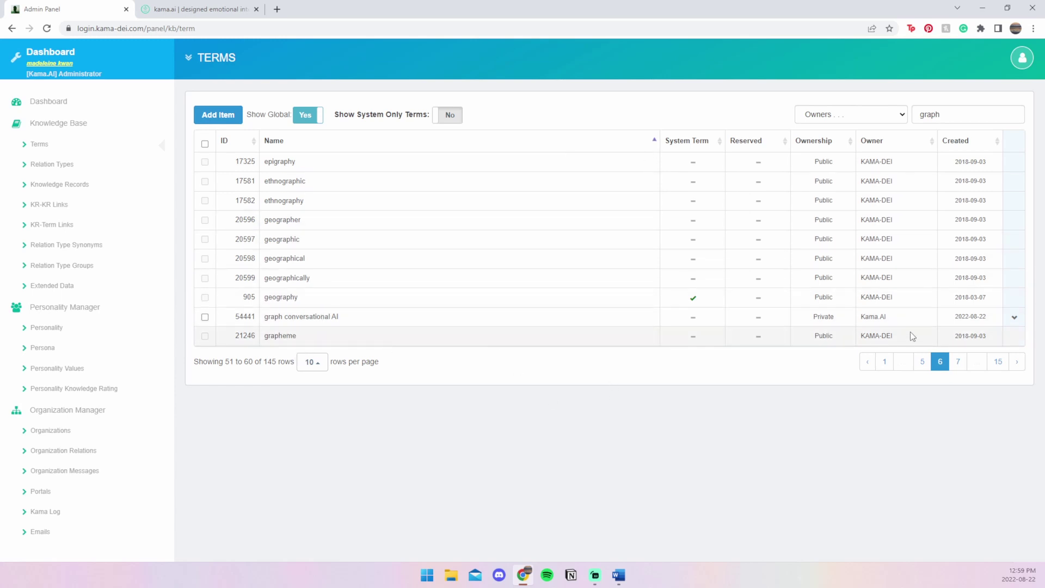
{"action": "left_click", "coordinate": [221, 115]}
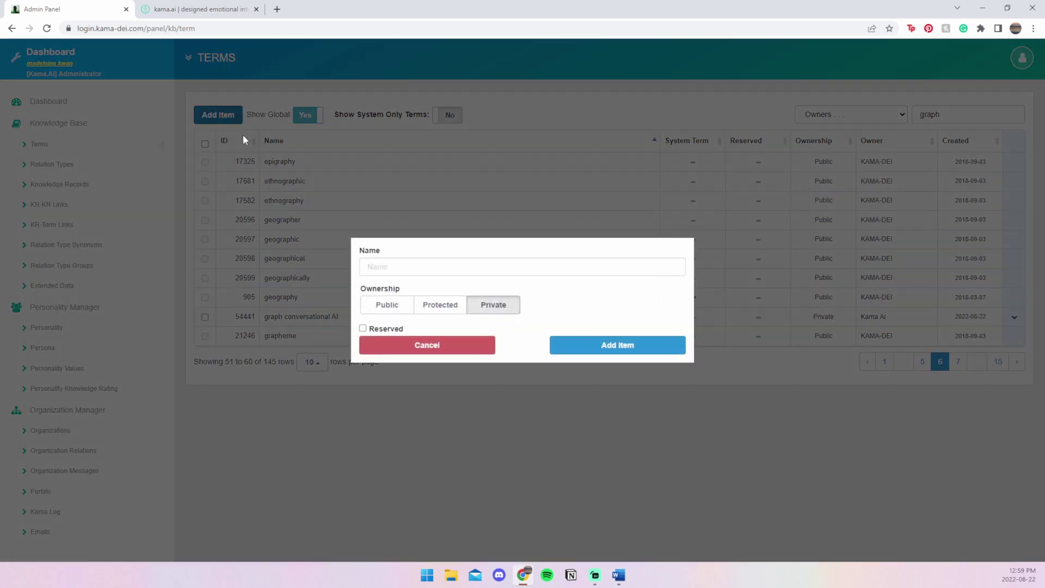
{"action": "left_click", "coordinate": [433, 270]}
{"action": "type", "text": "graph"}
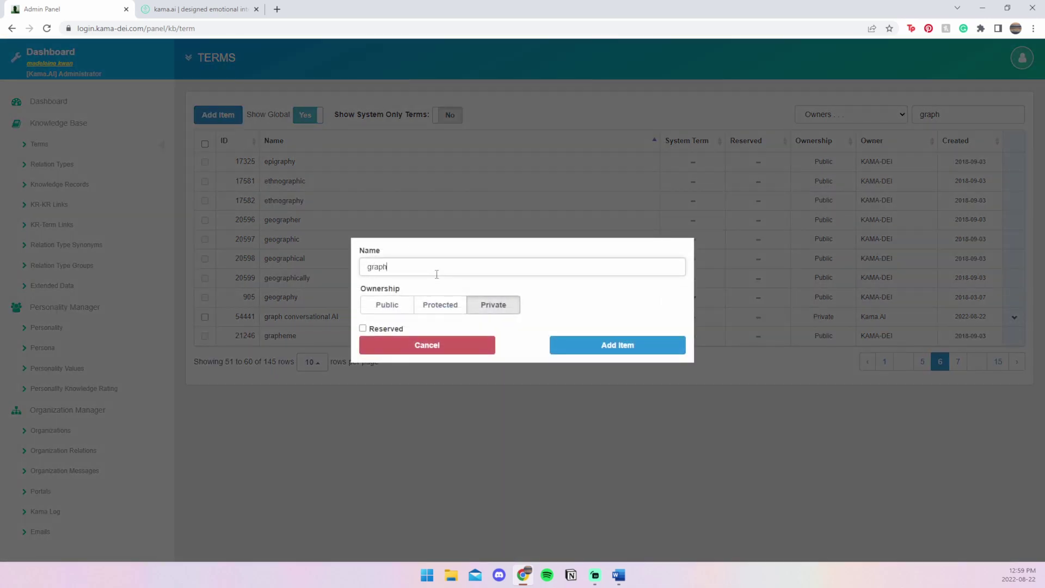
{"action": "left_click", "coordinate": [608, 345]}
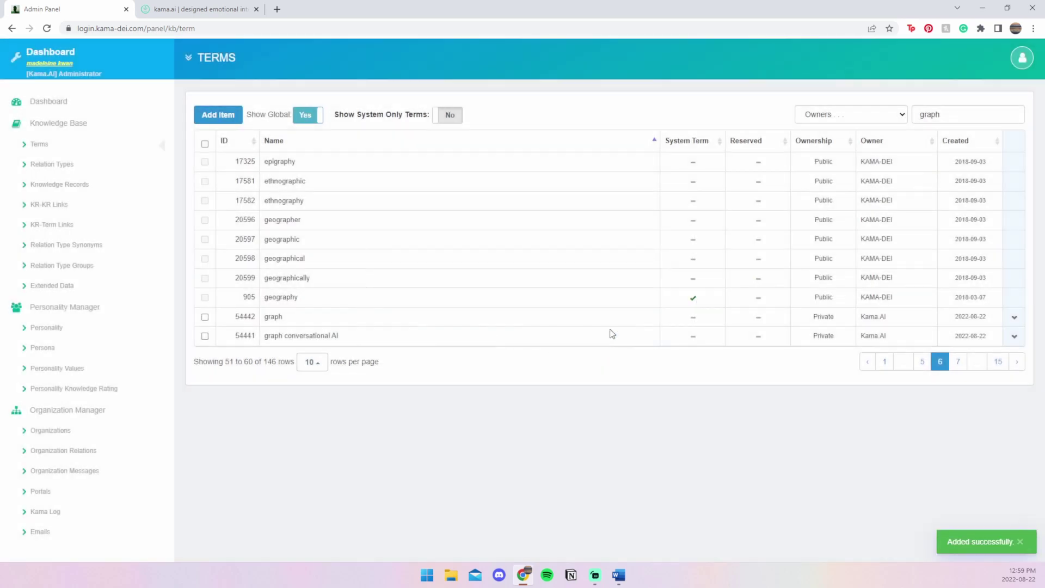
{"action": "double_click", "coordinate": [940, 113]}
{"action": "type", "text": "knowledge base"}
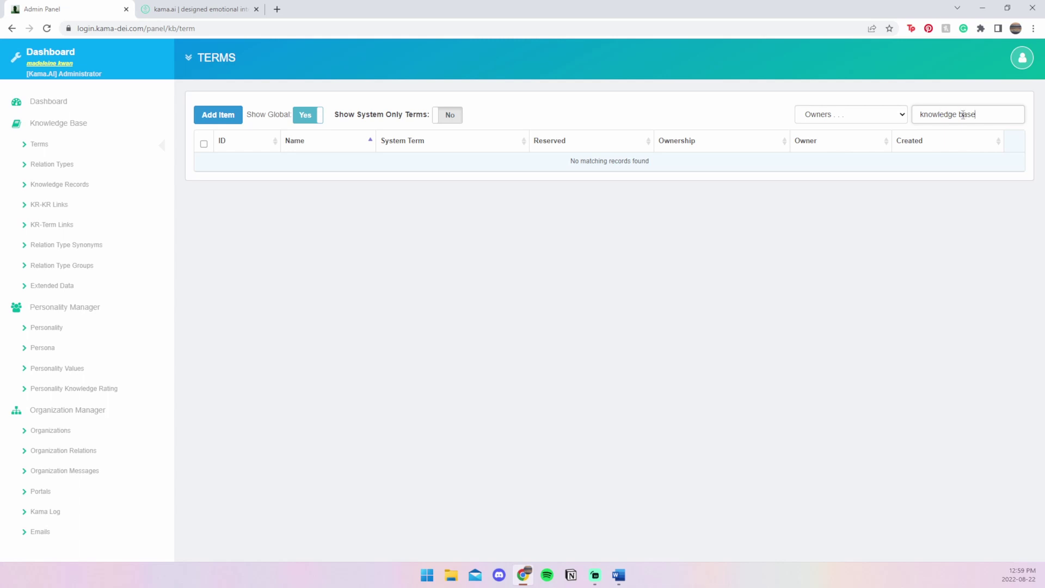
- Add the private term 'knowledge base'
{"action": "left_click", "coordinate": [226, 115]}
{"action": "type", "text": "knowledge base"}
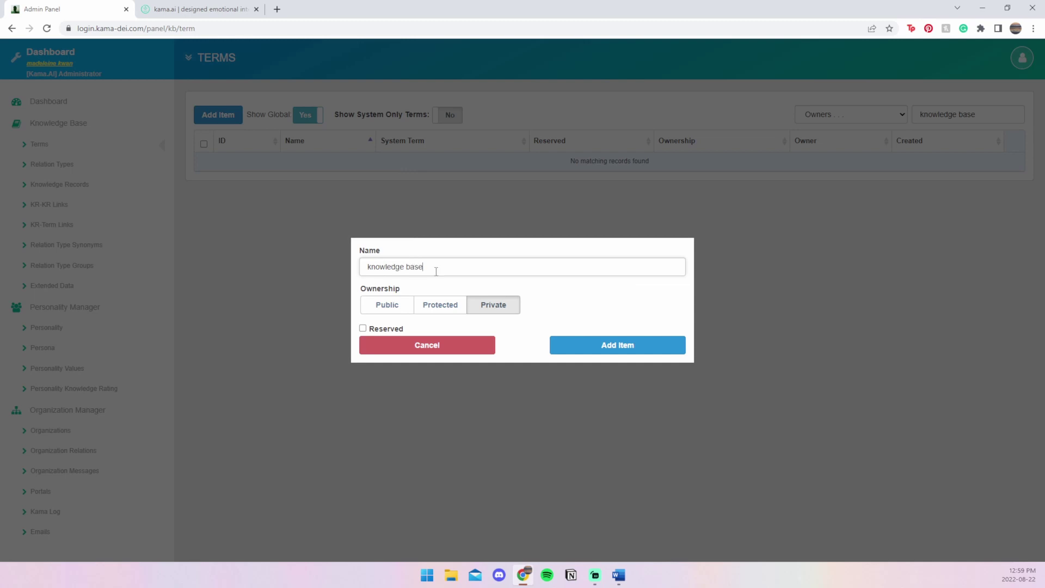
{"action": "left_click", "coordinate": [590, 345]}
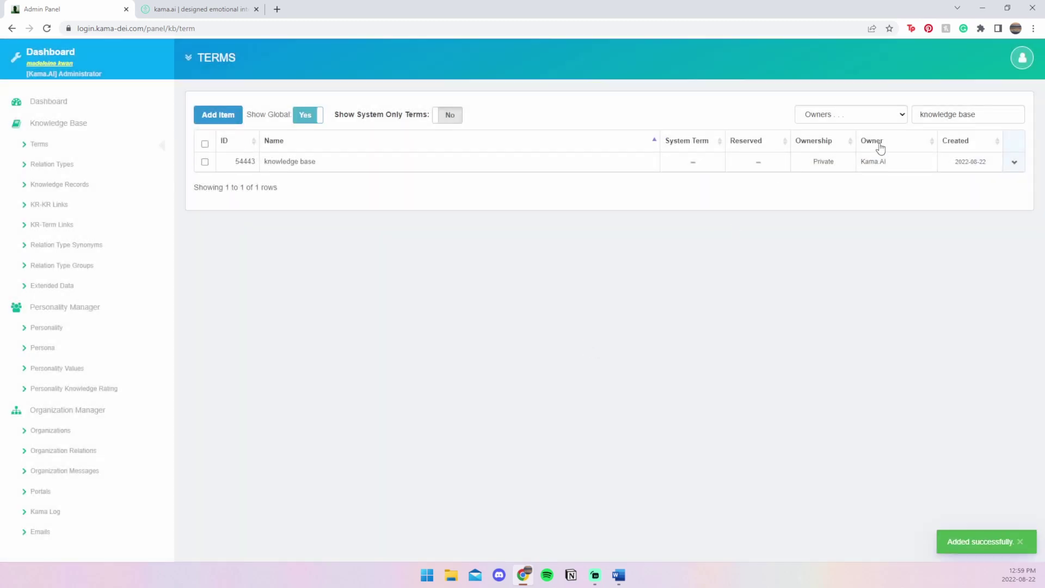
- Add 'knowledgebase' as a private alternative-spelling term
{"action": "left_click", "coordinate": [238, 118]}
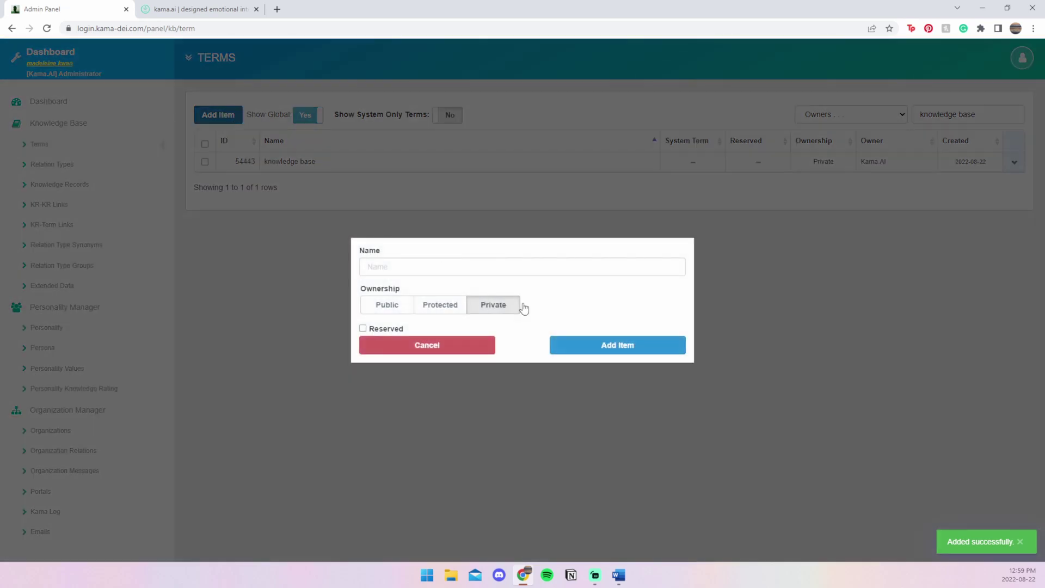
{"action": "left_click", "coordinate": [447, 272]}
{"action": "type", "text": "knowledgebase"}
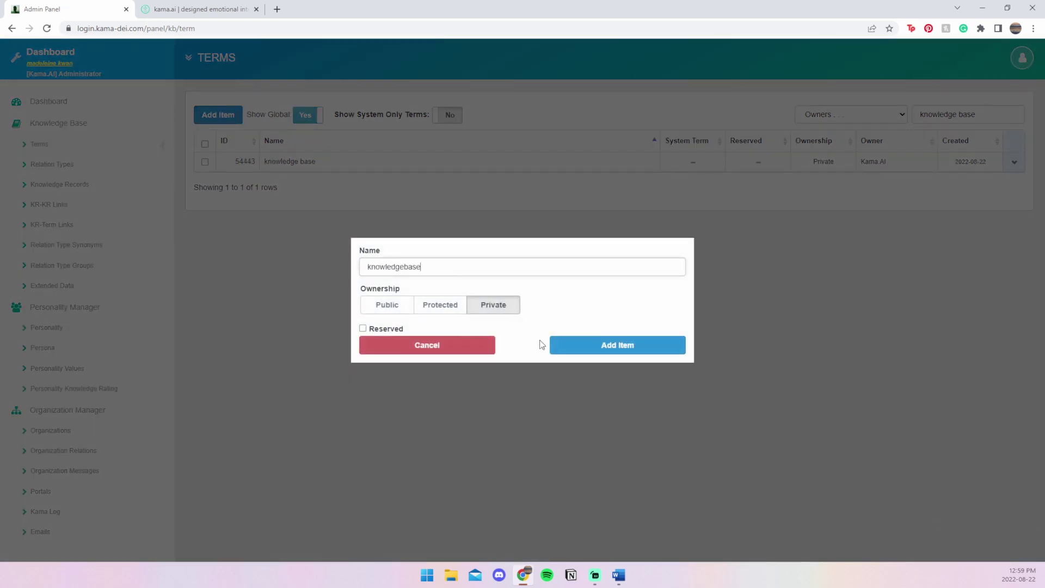
{"action": "left_click", "coordinate": [630, 352]}
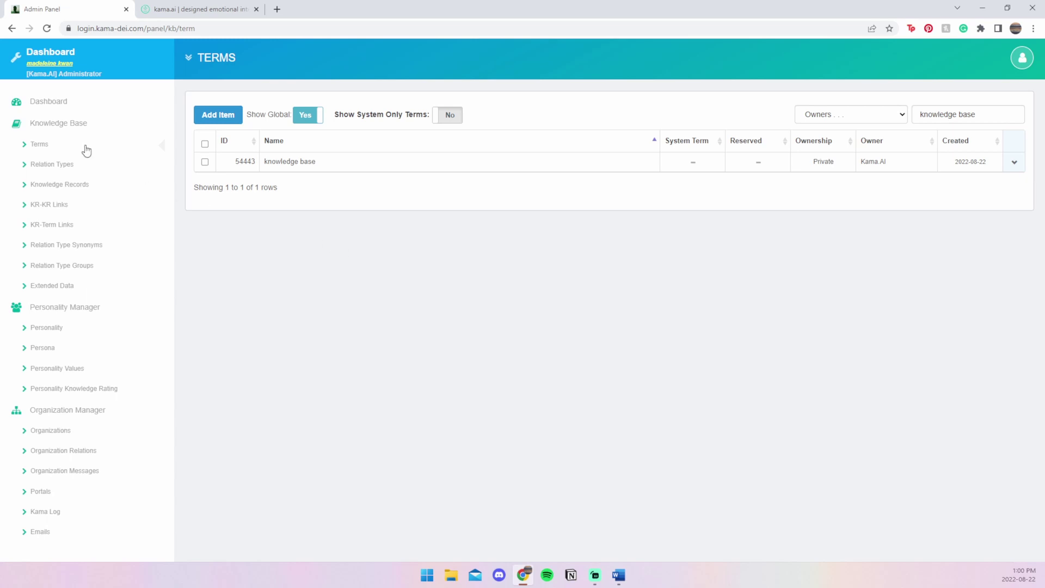
- Search Knowledge Records for 'graph con', find none, and start a new record
{"action": "left_click", "coordinate": [94, 190]}
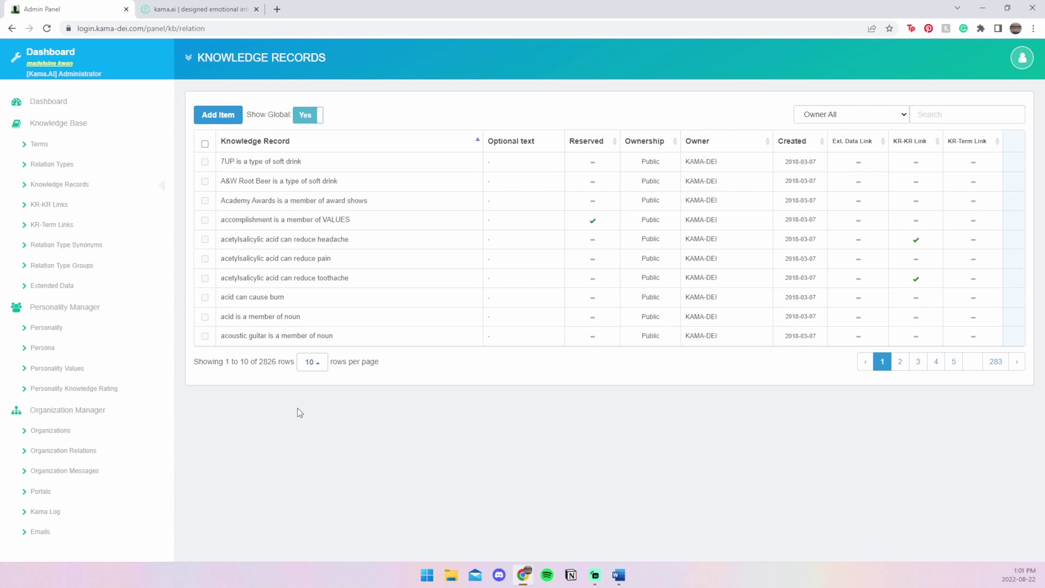
{"action": "left_click", "coordinate": [959, 118]}
{"action": "type", "text": "graph con"}
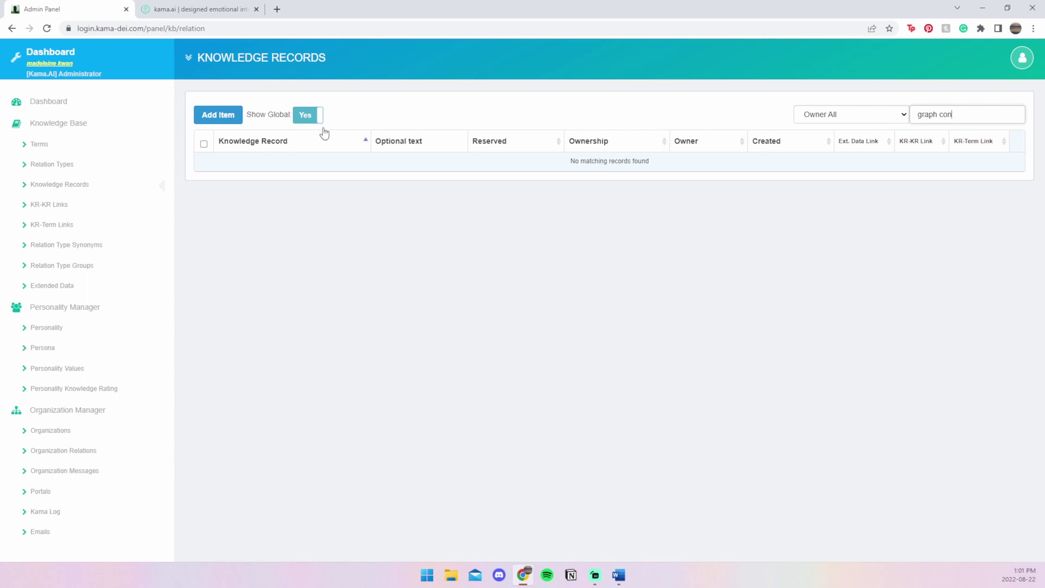
{"action": "left_click", "coordinate": [219, 116]}
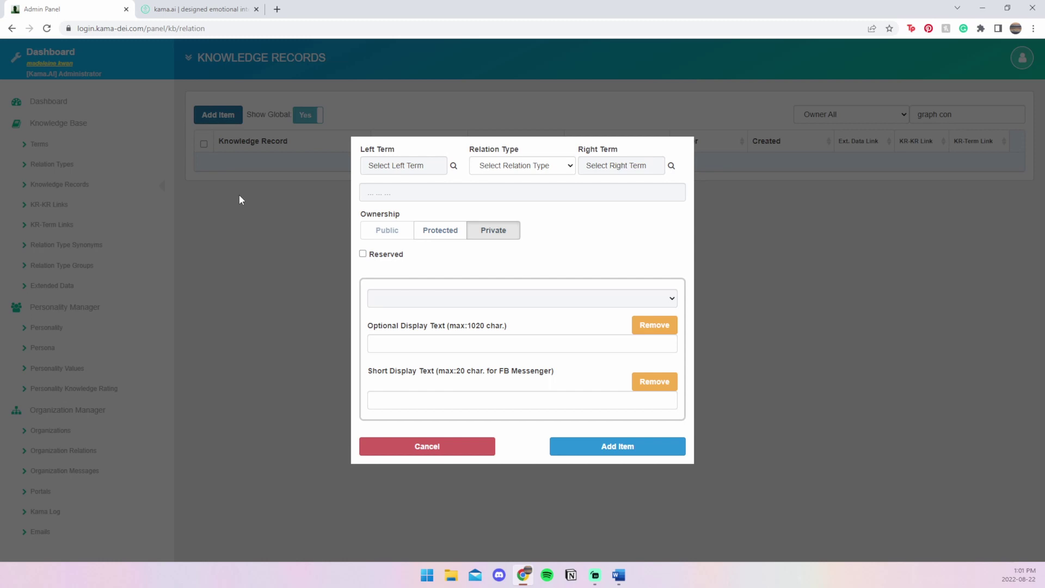
- Set the record's Left Term to 'person' and Relation Type to 'can request information on'
{"action": "left_click", "coordinate": [454, 166]}
{"action": "type", "text": "per"}
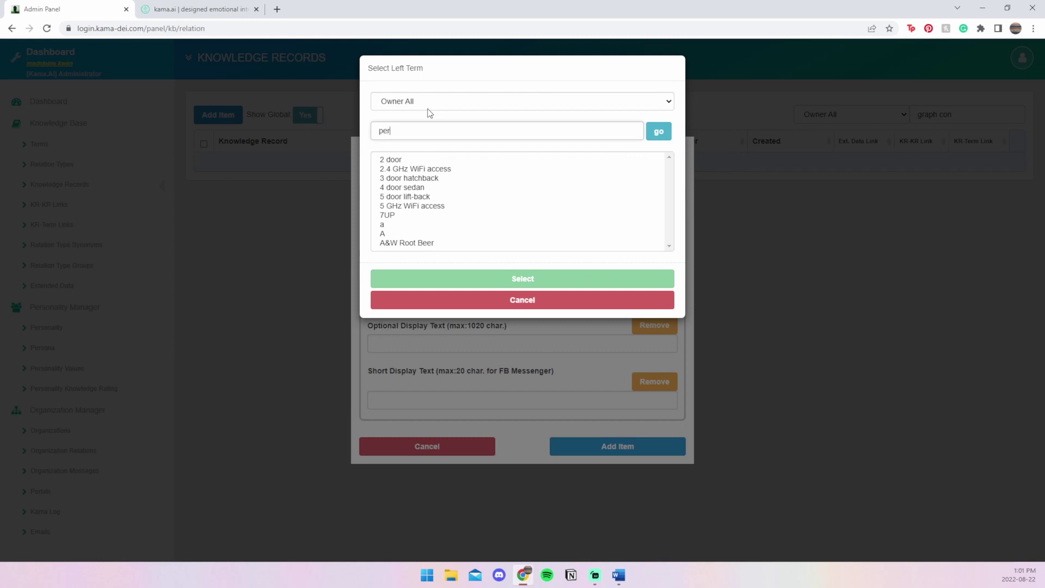
{"action": "type", "text": "son"}
{"action": "left_click", "coordinate": [660, 133]}
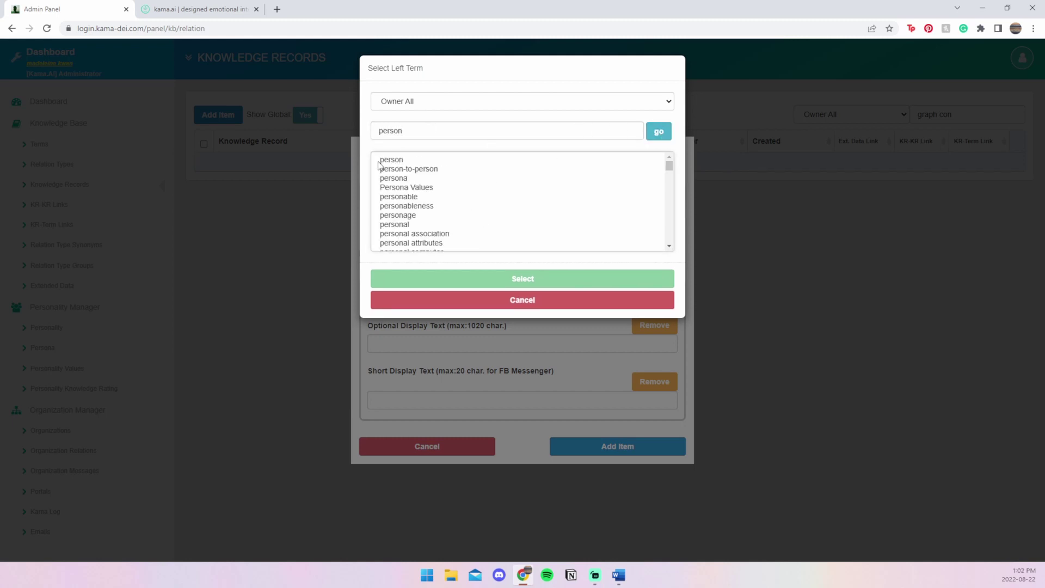
{"action": "left_click", "coordinate": [394, 160]}
{"action": "left_click", "coordinate": [525, 280]}
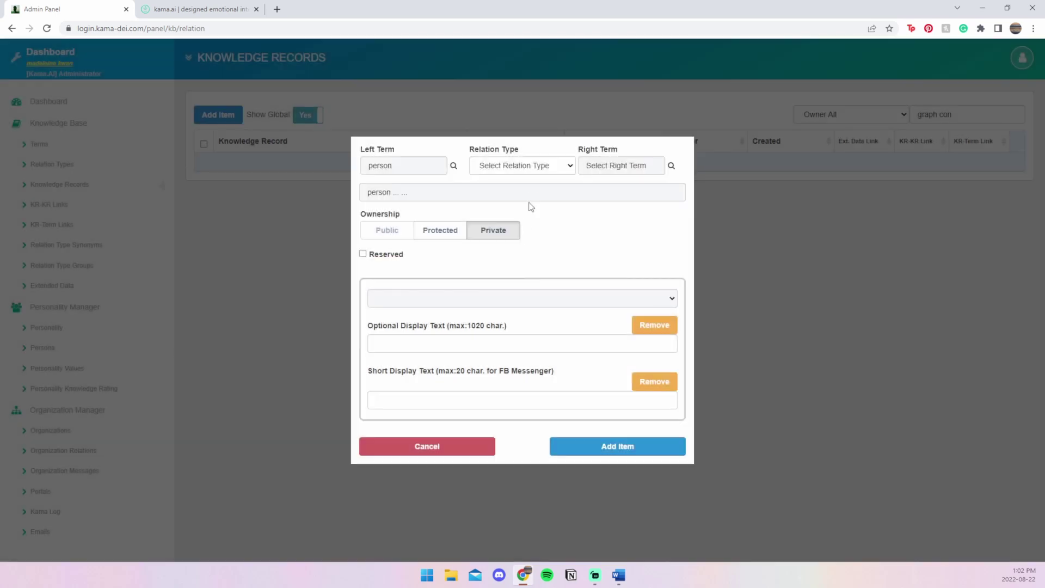
{"action": "left_click", "coordinate": [566, 169]}
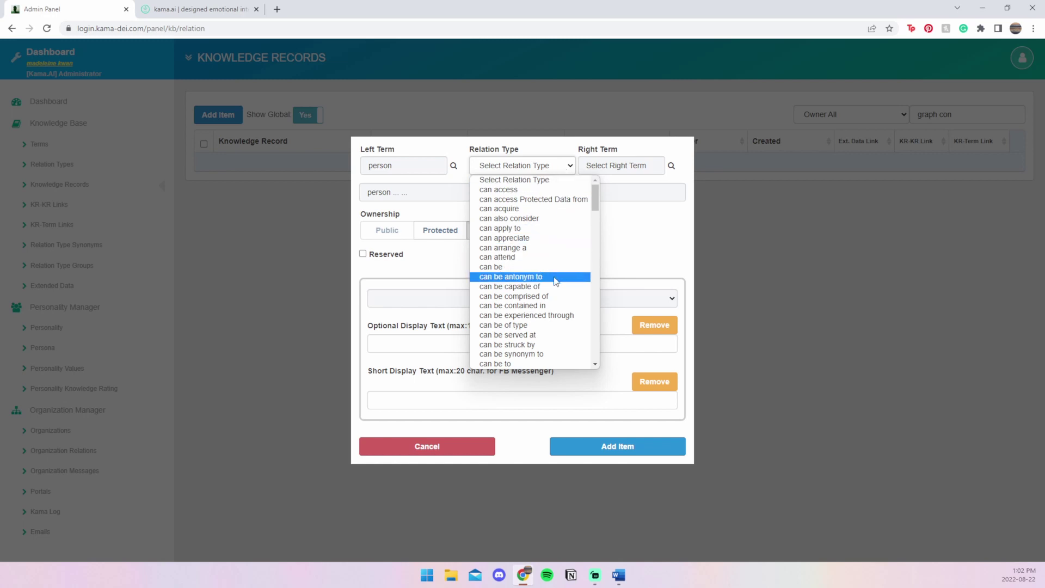
{"action": "scroll", "coordinate": [555, 281], "scroll_direction": "down", "scroll_amount": 5}
{"action": "scroll", "coordinate": [555, 280], "scroll_direction": "down", "scroll_amount": 5}
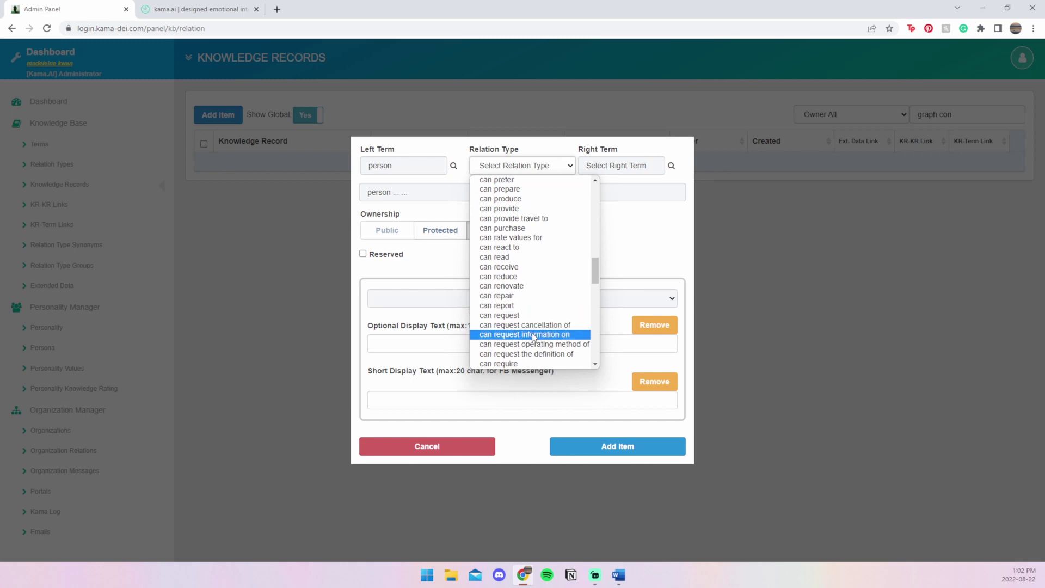
{"action": "left_click", "coordinate": [534, 335]}
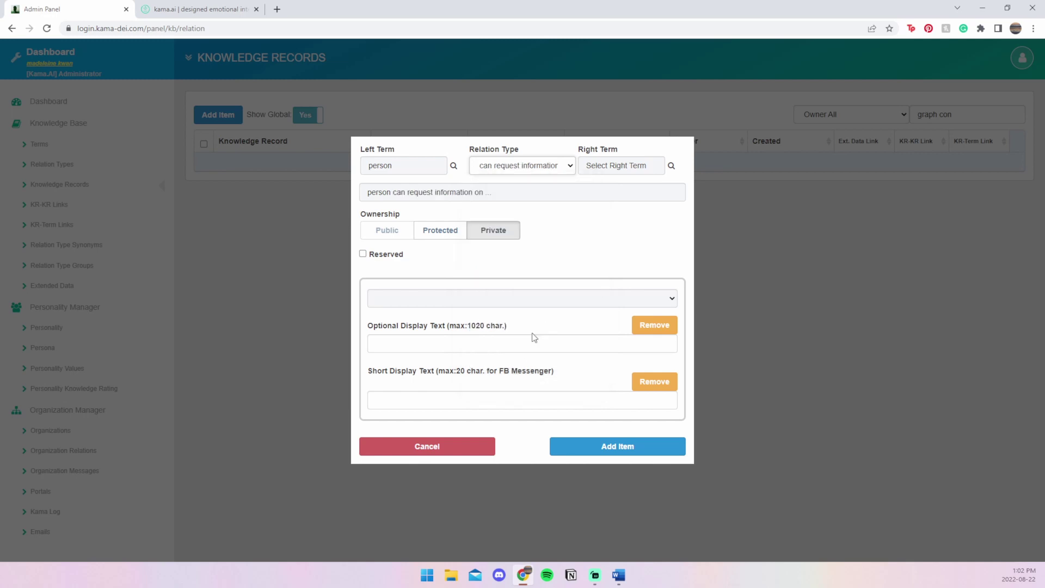
- Set the Right Term to 'graph conversational AI' and save the record
{"action": "left_click", "coordinate": [669, 166]}
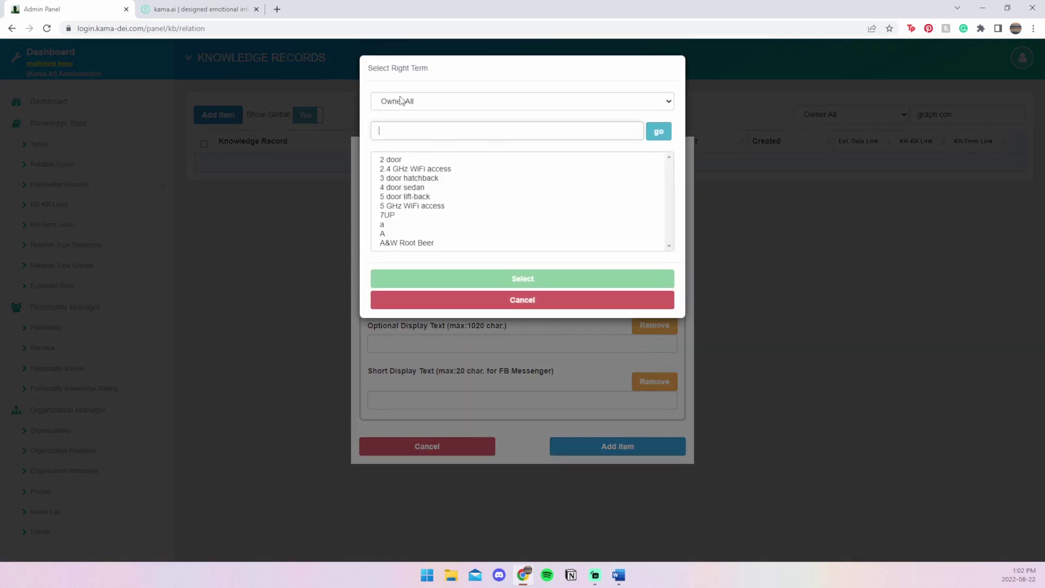
{"action": "type", "text": "graph con"}
{"action": "left_click", "coordinate": [658, 133]}
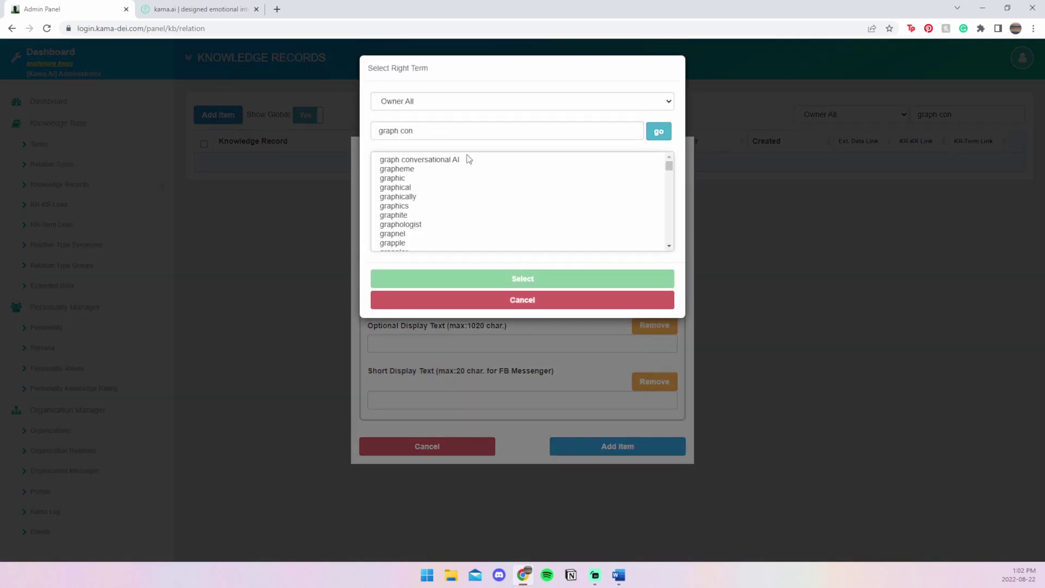
{"action": "left_click", "coordinate": [458, 160]}
{"action": "left_click", "coordinate": [521, 279]}
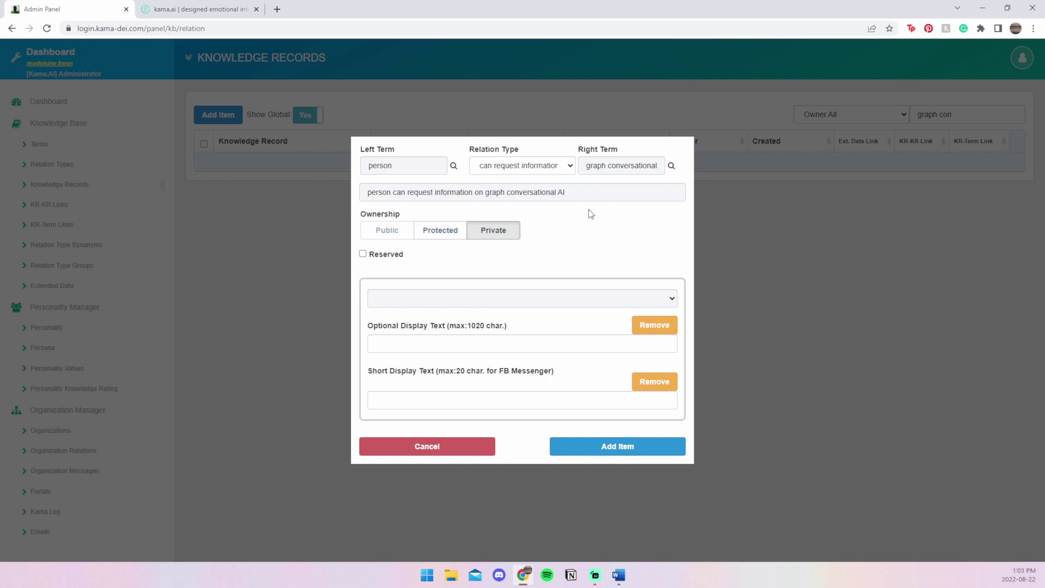
{"action": "left_click", "coordinate": [600, 447]}
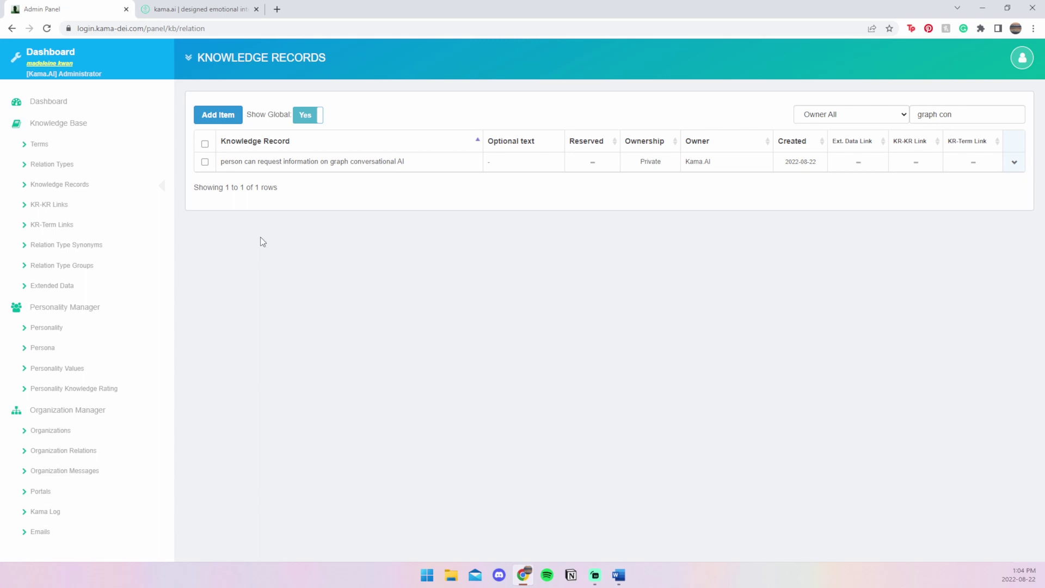
- Start another knowledge record with Left Term 'I'
{"action": "left_click", "coordinate": [229, 118]}
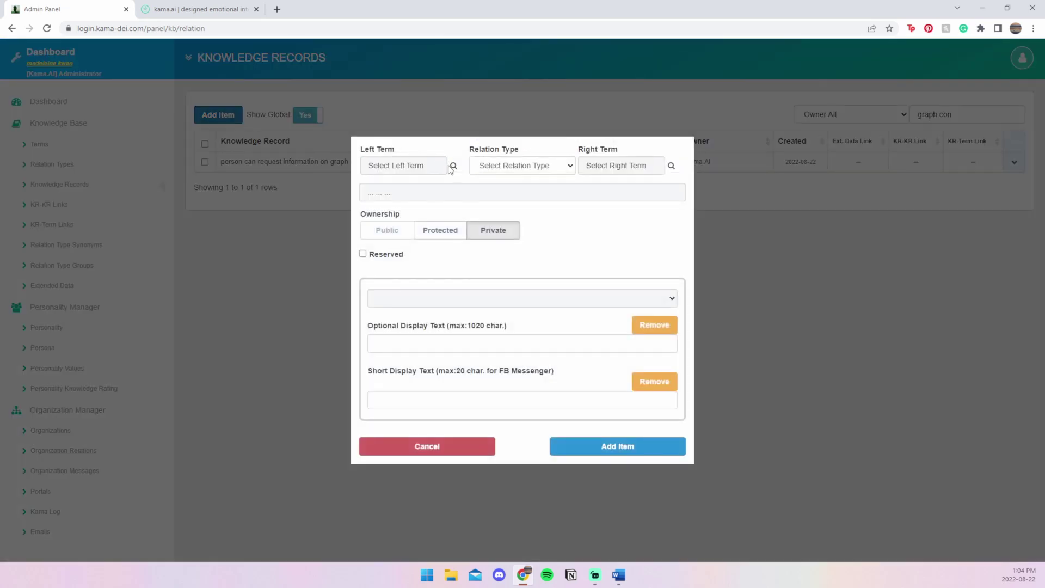
{"action": "left_click", "coordinate": [453, 166]}
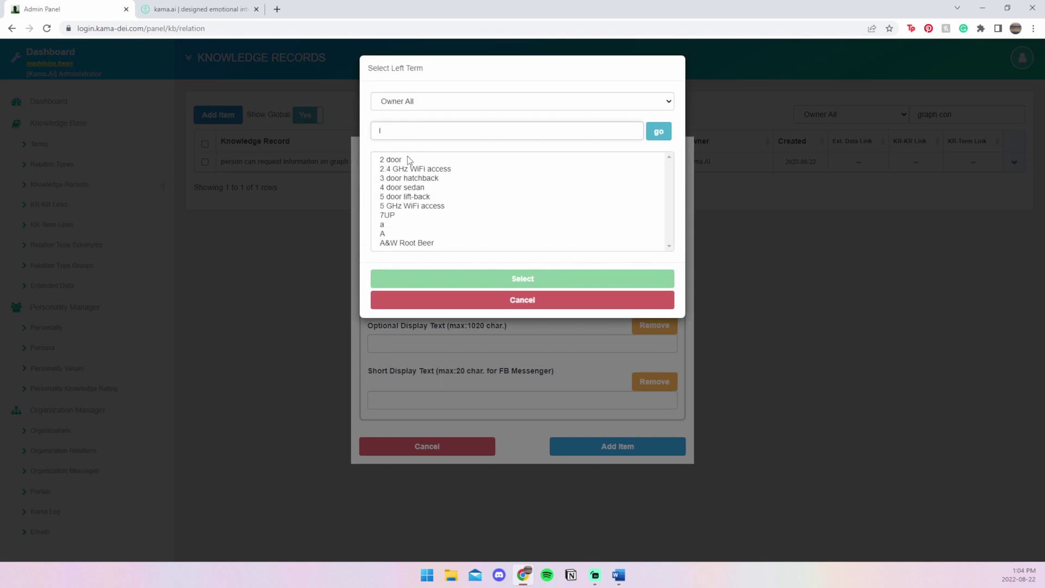
{"action": "type", "text": "I"}
{"action": "left_click", "coordinate": [658, 132]}
{"action": "left_click", "coordinate": [462, 159]}
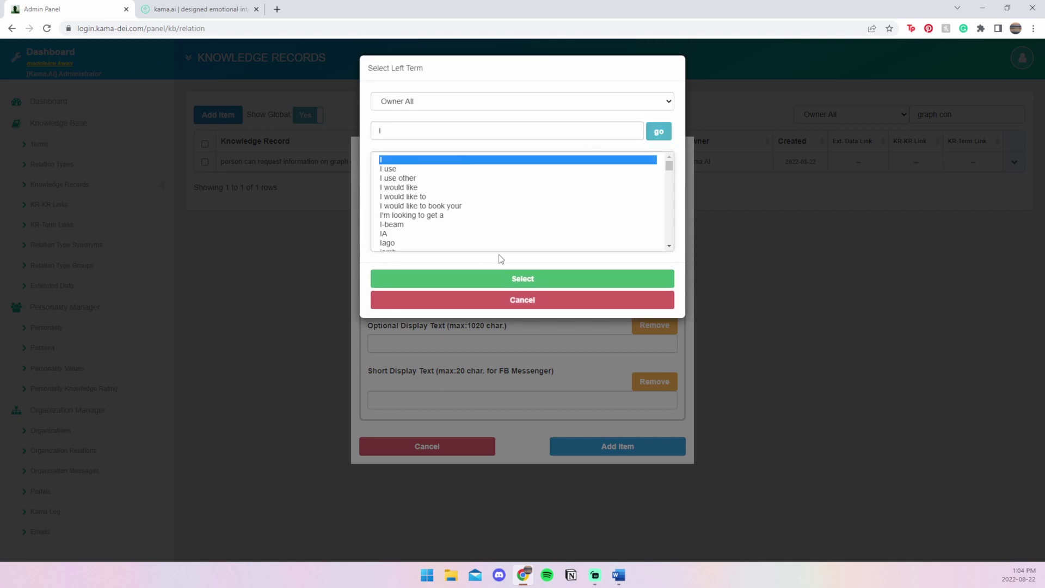
{"action": "left_click", "coordinate": [516, 279]}
- Set the Relation Type to 'have information on'
{"action": "left_click", "coordinate": [569, 173]}
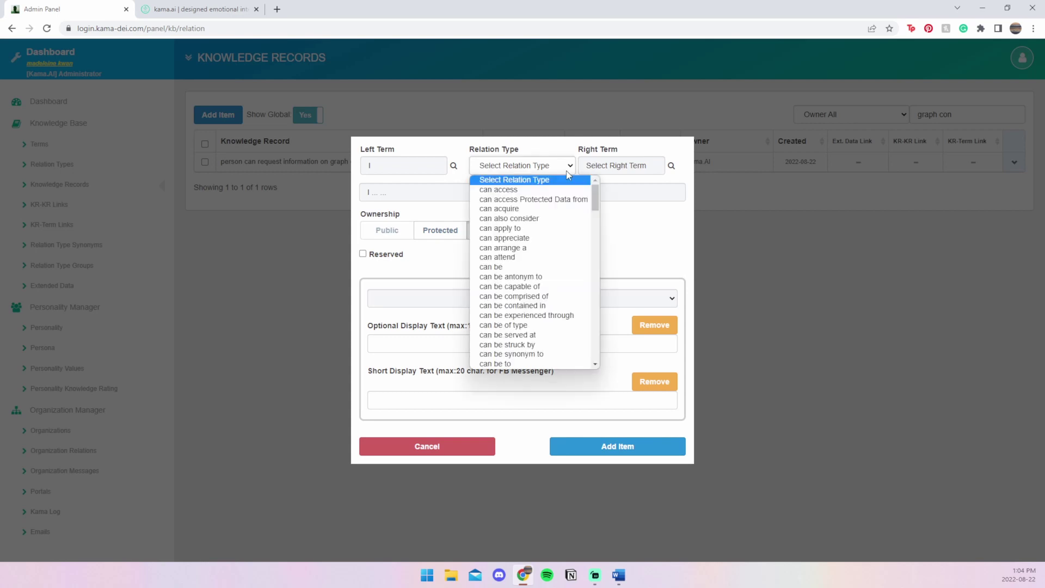
{"action": "type", "text": "has"}
{"action": "key", "text": "Down"}
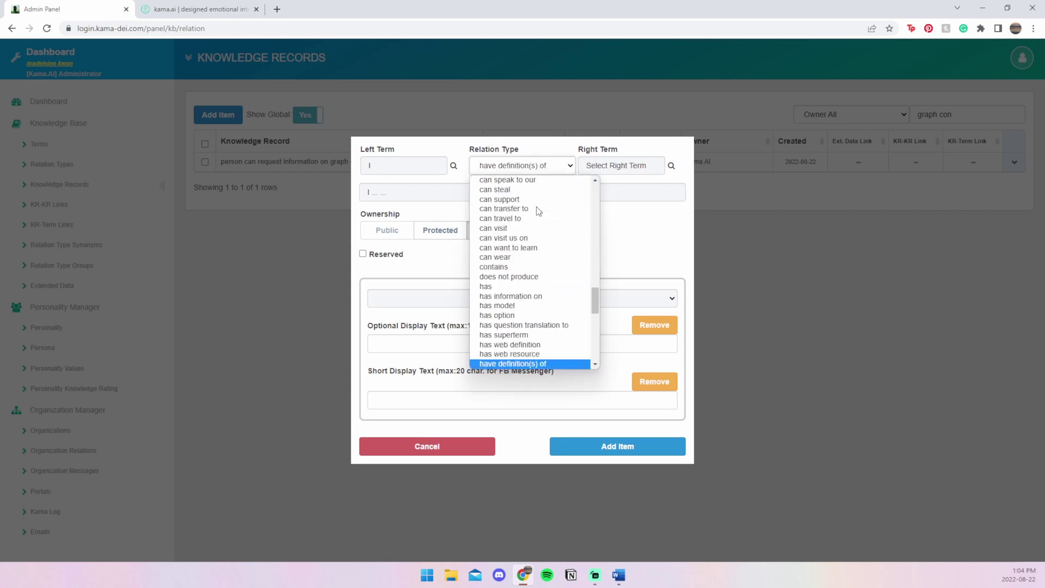
{"action": "scroll", "coordinate": [539, 255], "scroll_direction": "down", "scroll_amount": 3}
{"action": "scroll", "coordinate": [540, 278], "scroll_direction": "up", "scroll_amount": 2}
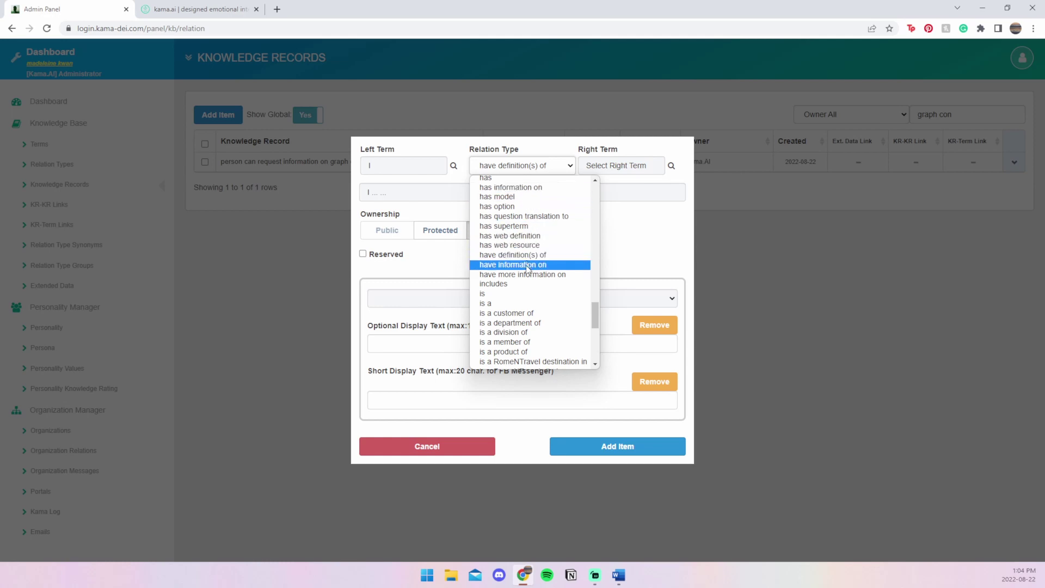
{"action": "left_click", "coordinate": [529, 266]}
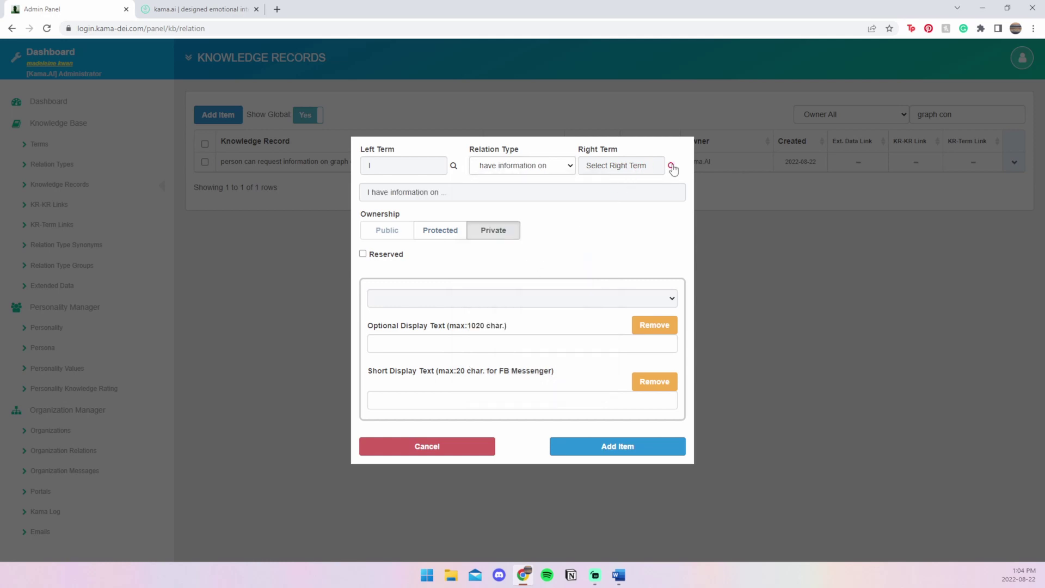
- Set the Right Term to 'graph conversational AI' and save the record
{"action": "left_click", "coordinate": [671, 165]}
{"action": "left_click", "coordinate": [511, 130]}
{"action": "type", "text": "grap"}
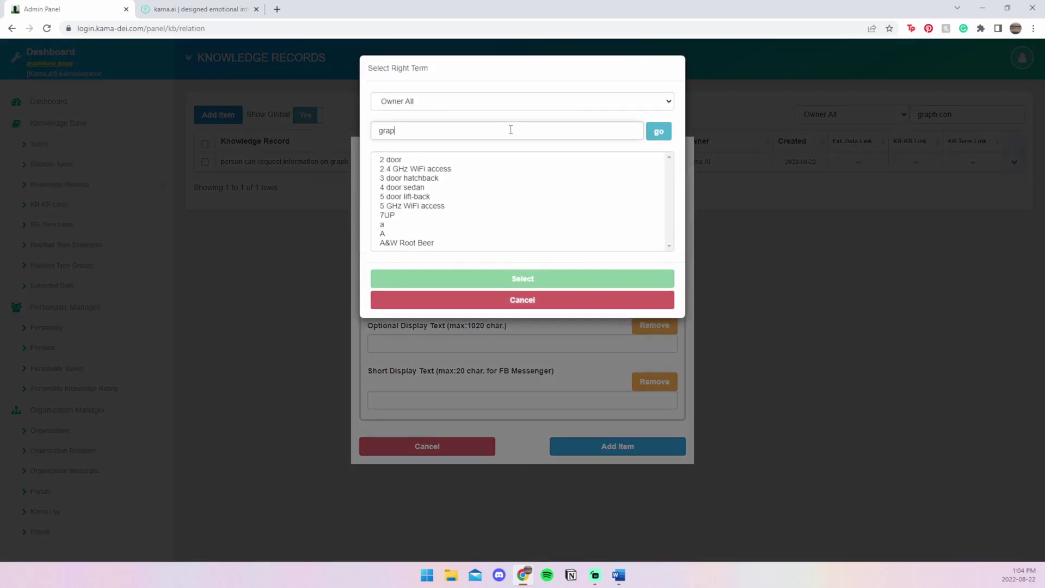
{"action": "type", "text": "h conv"}
{"action": "left_click", "coordinate": [657, 132]}
{"action": "left_click", "coordinate": [468, 160]}
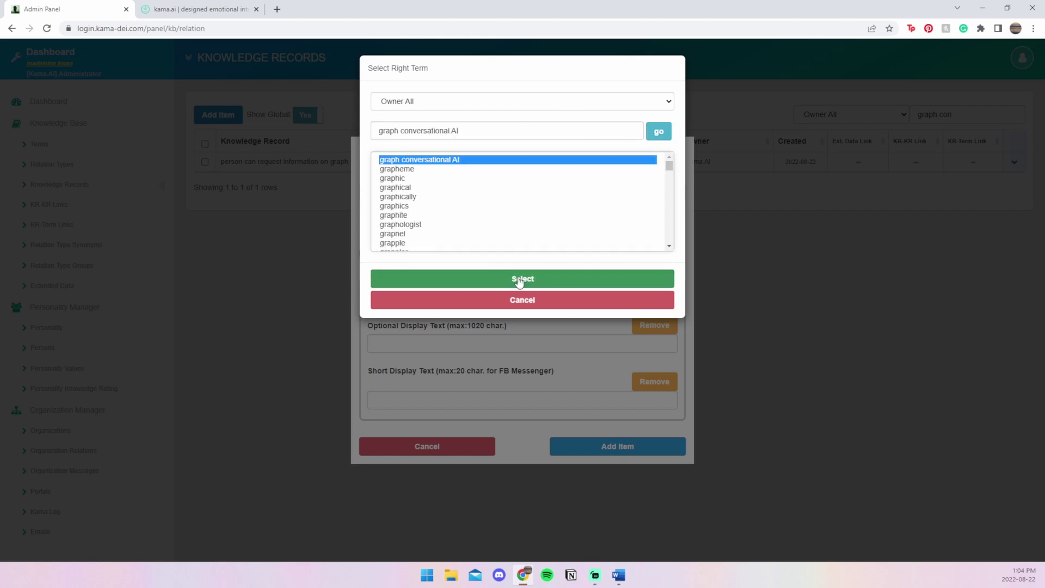
{"action": "left_click", "coordinate": [519, 281]}
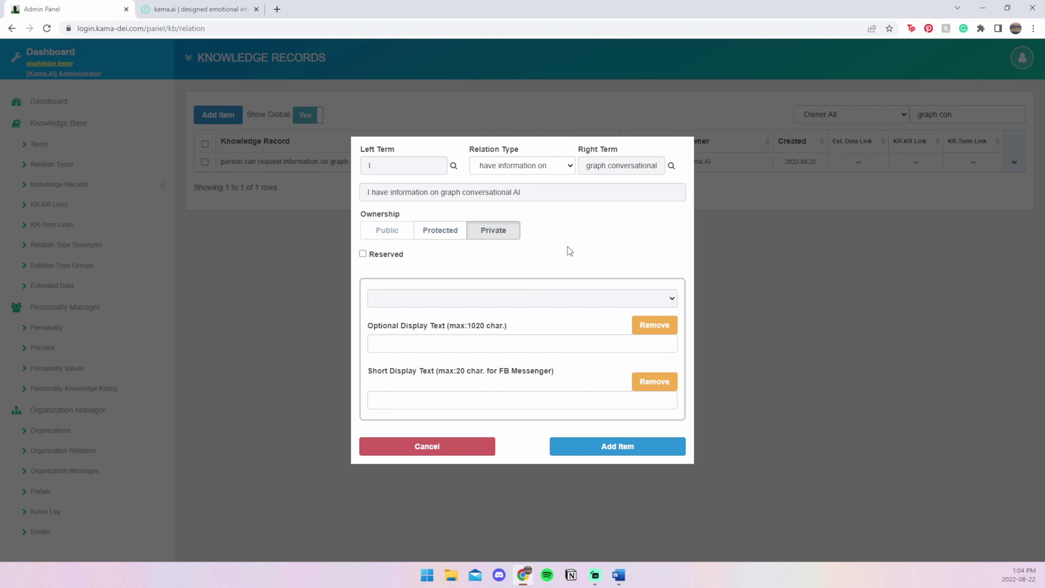
{"action": "left_click", "coordinate": [588, 453]}
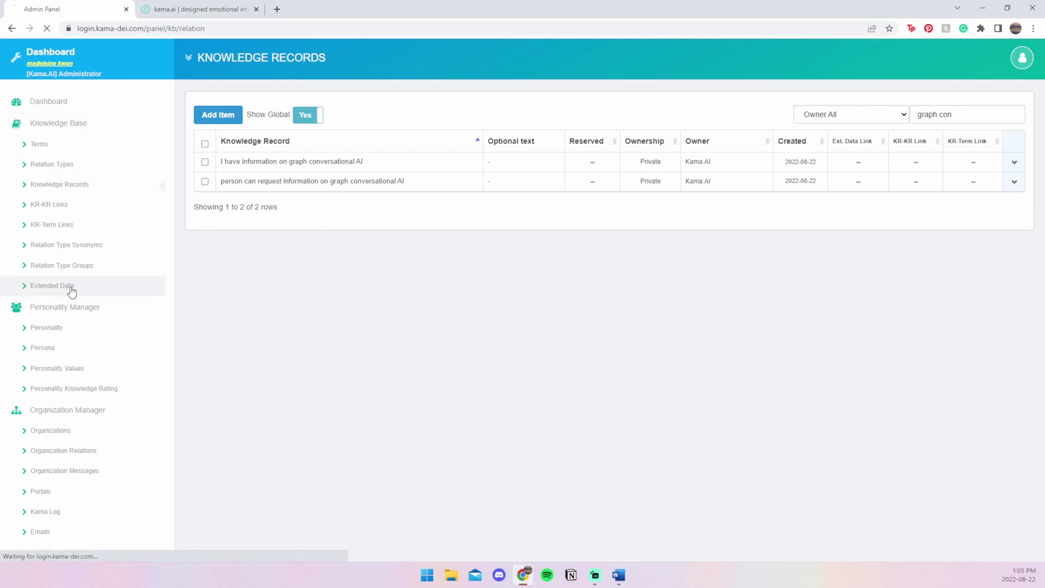
- On Extended Data, add private item 'graph conversational AI' typed Product Information (text)
{"action": "left_click", "coordinate": [71, 293]}
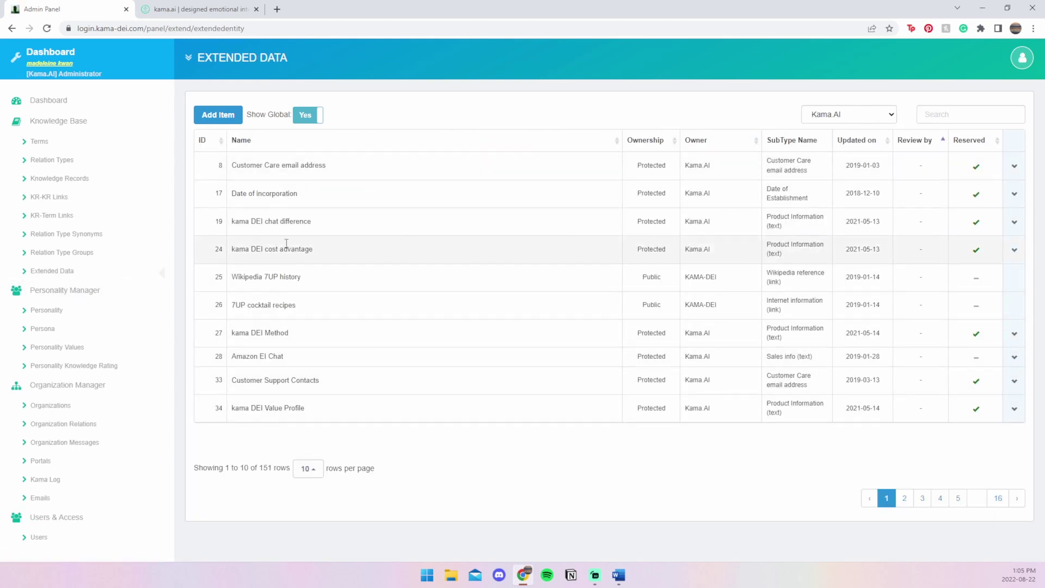
{"action": "left_click", "coordinate": [214, 115]}
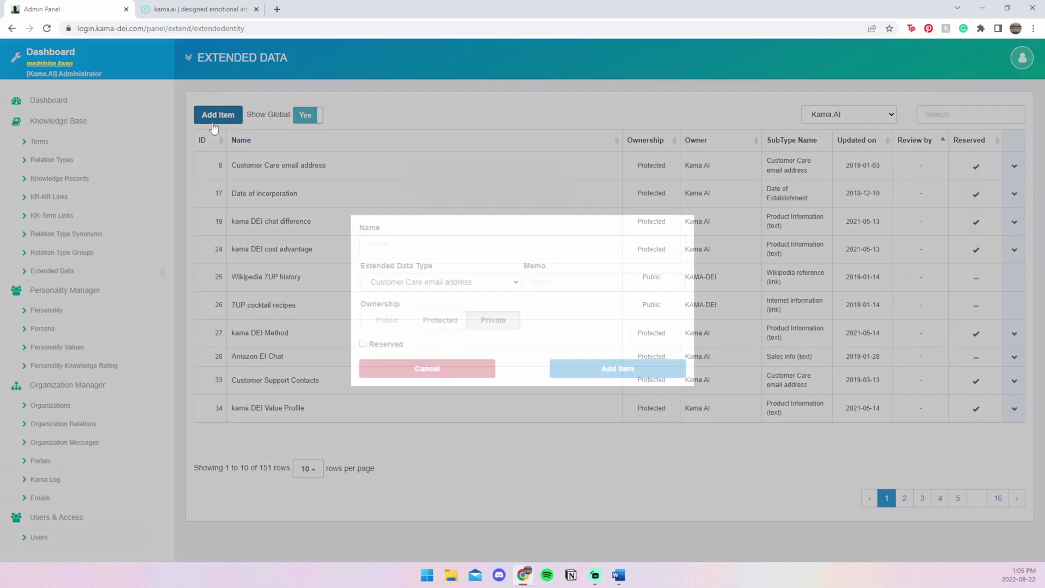
{"action": "left_click", "coordinate": [384, 245]}
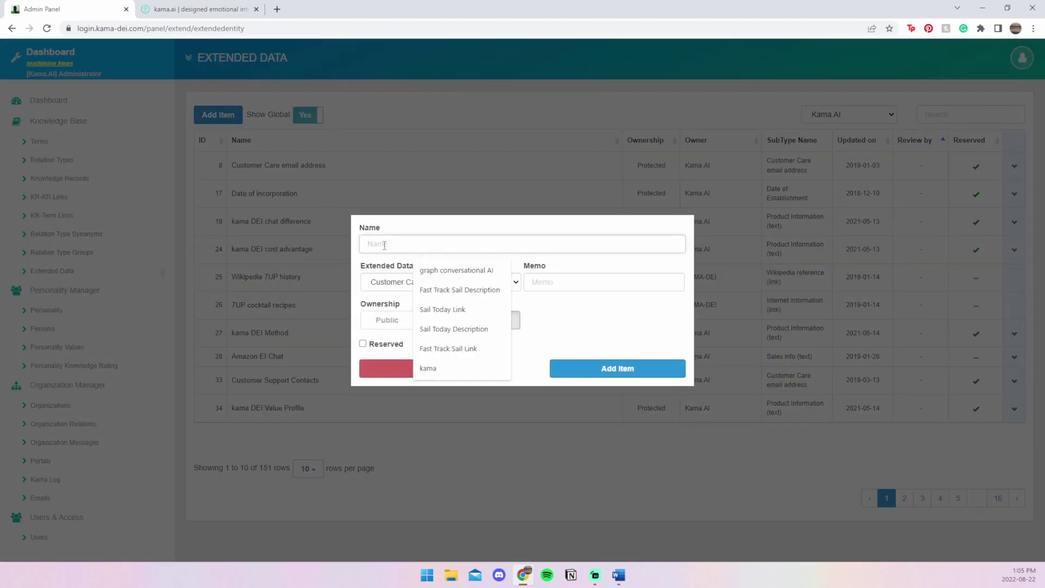
{"action": "type", "text": "graph"}
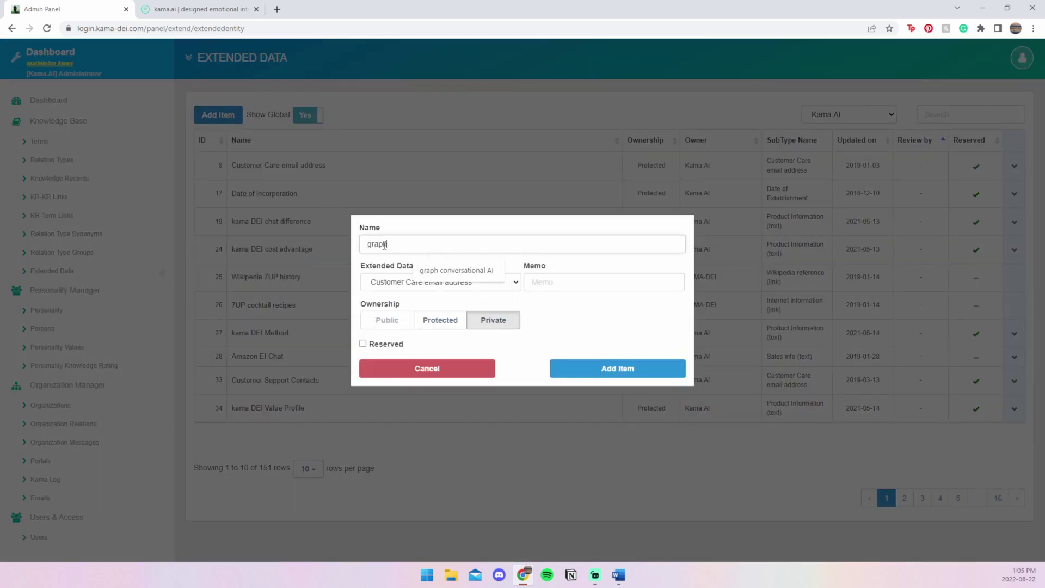
{"action": "type", "text": " conversational AI"}
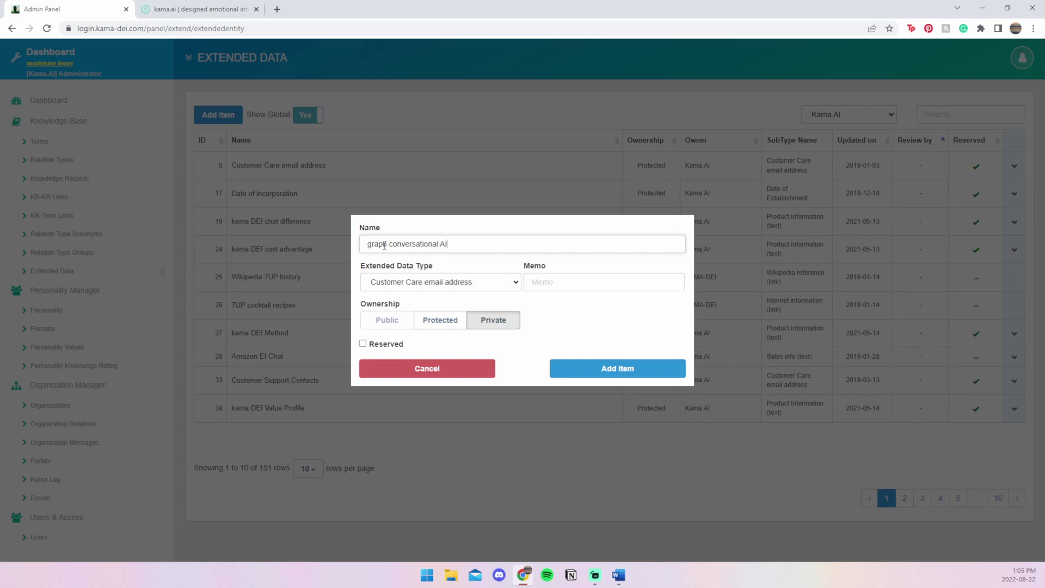
{"action": "left_click", "coordinate": [401, 285]}
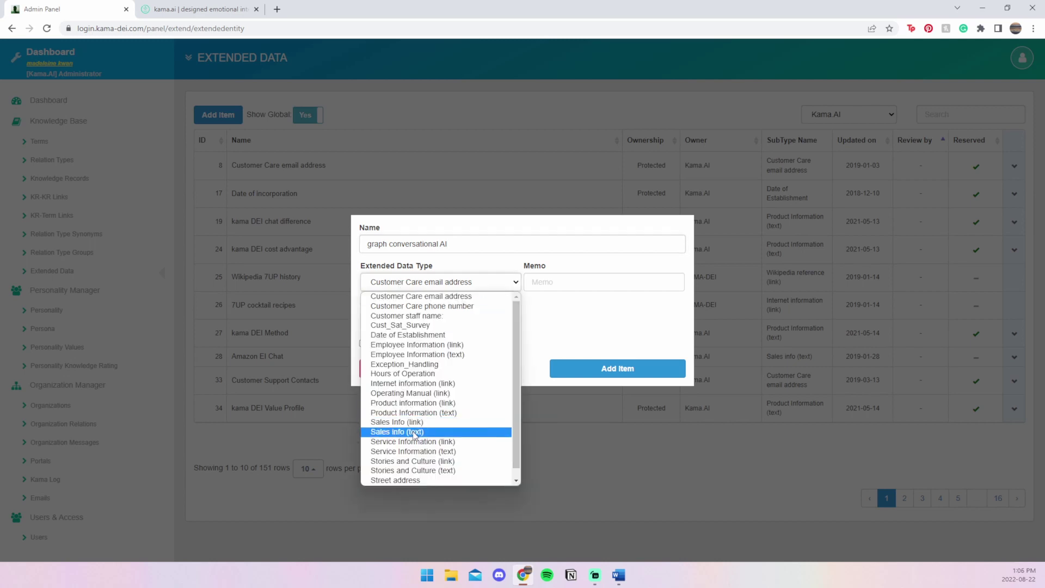
{"action": "left_click", "coordinate": [426, 413]}
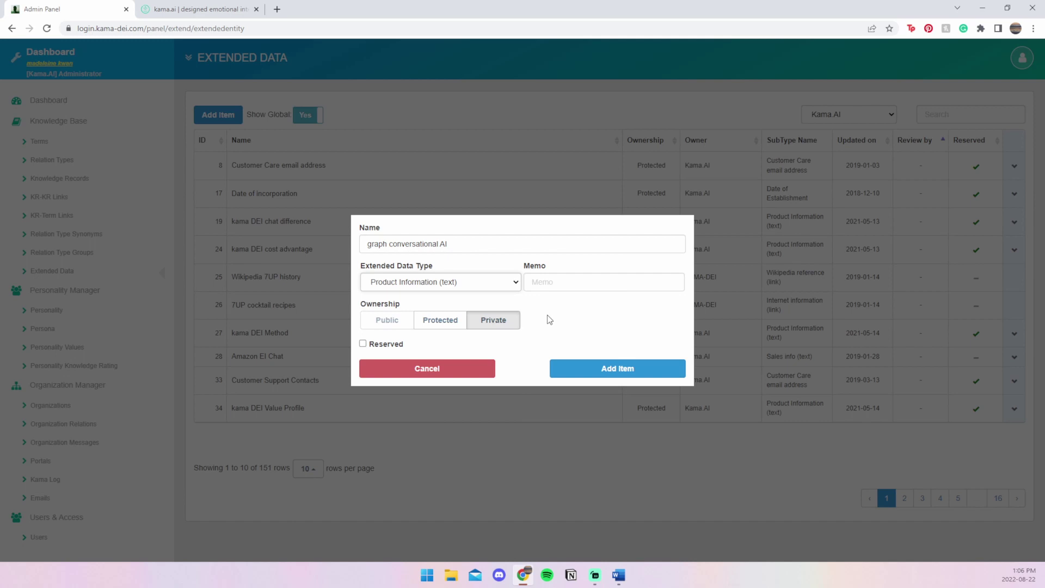
{"action": "left_click", "coordinate": [584, 375]}
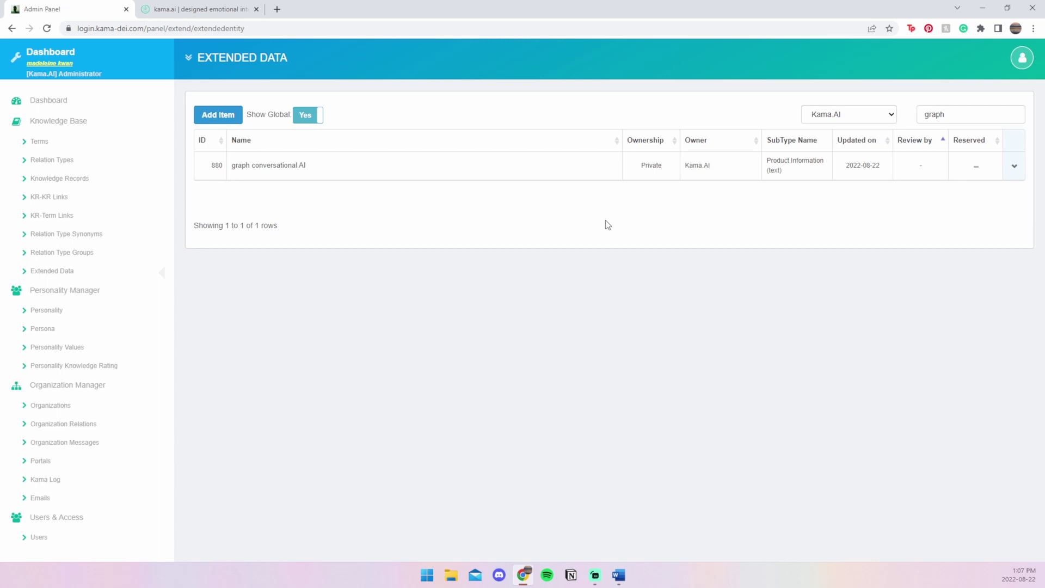
- Paste a description of graph conversational AIs into the item's Product text info and save it
{"action": "left_click", "coordinate": [1014, 168]}
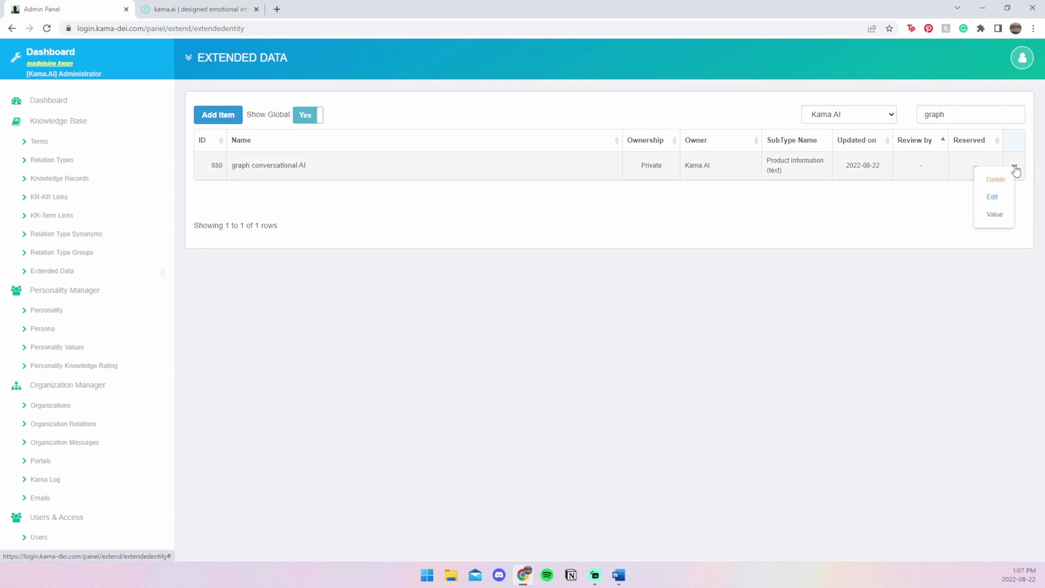
{"action": "left_click", "coordinate": [997, 215]}
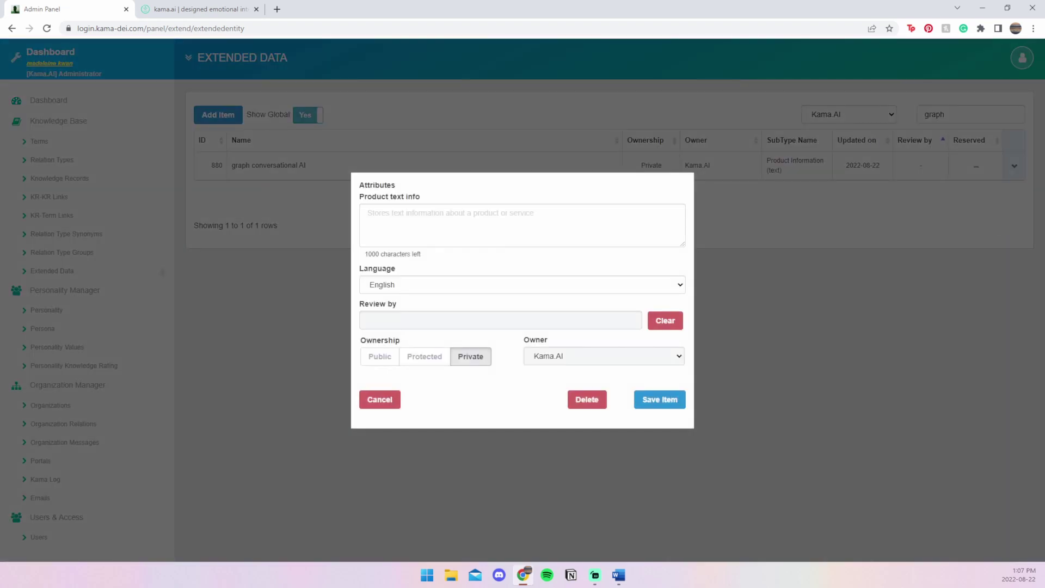
{"action": "left_click", "coordinate": [618, 575]}
{"action": "left_click", "coordinate": [482, 239]}
{"action": "key", "text": "ctrl+v"}
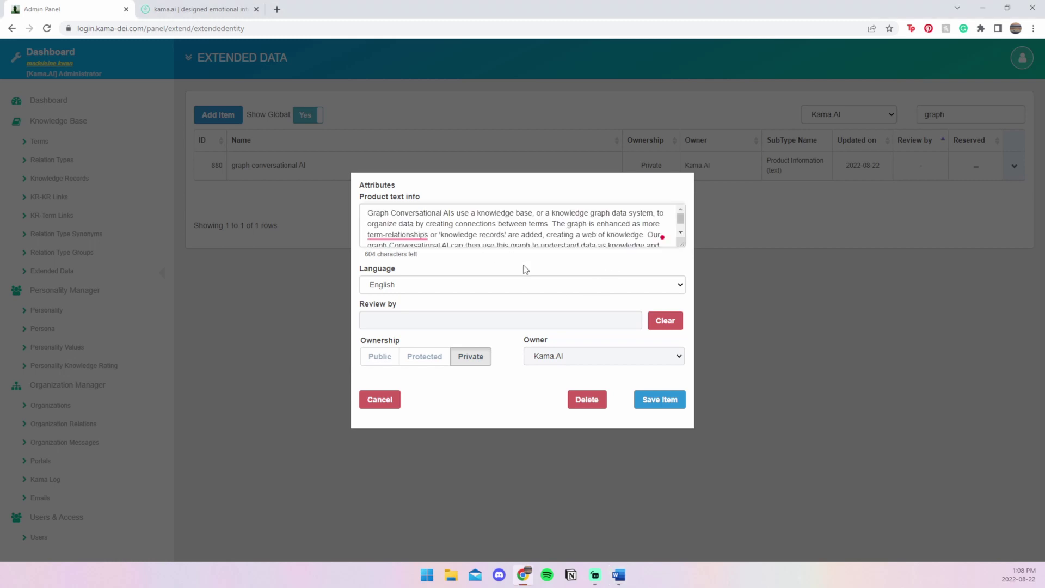
{"action": "left_click", "coordinate": [673, 408]}
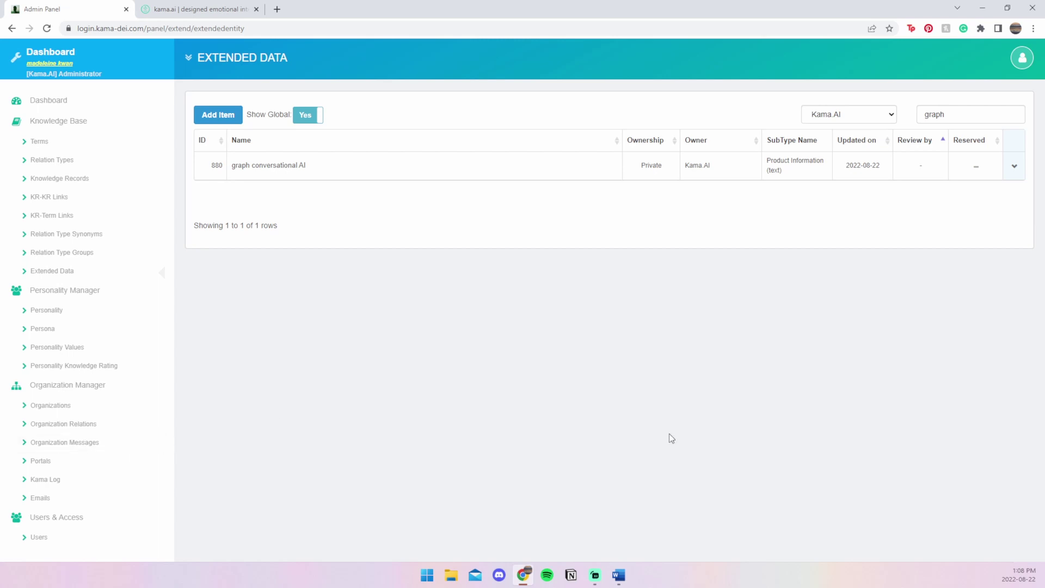
- Search Knowledge Records for 'graph con' and open the first record's Ext. Data Link view
{"action": "left_click", "coordinate": [126, 188]}
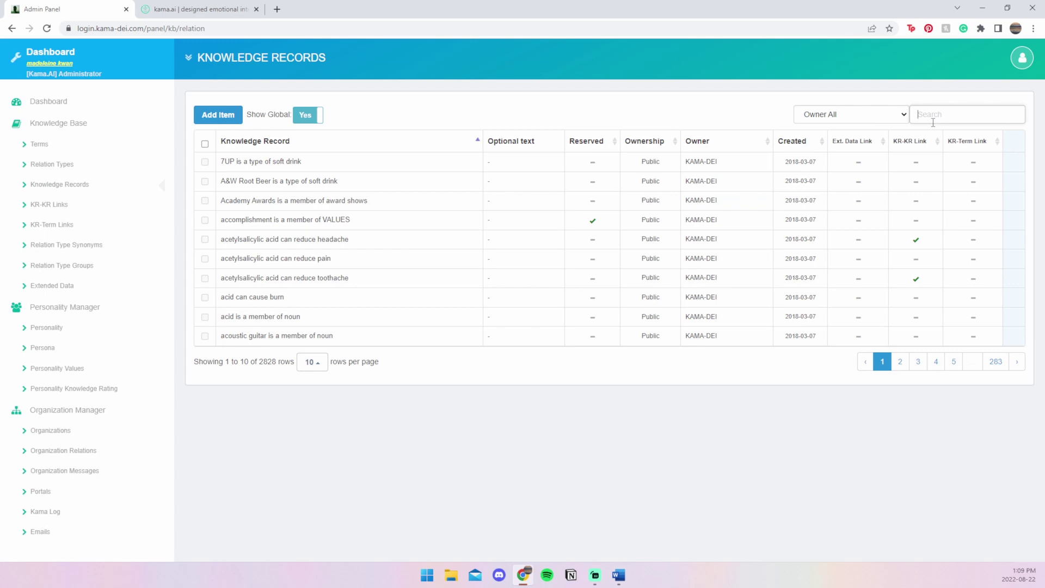
{"action": "type", "text": "graph con"}
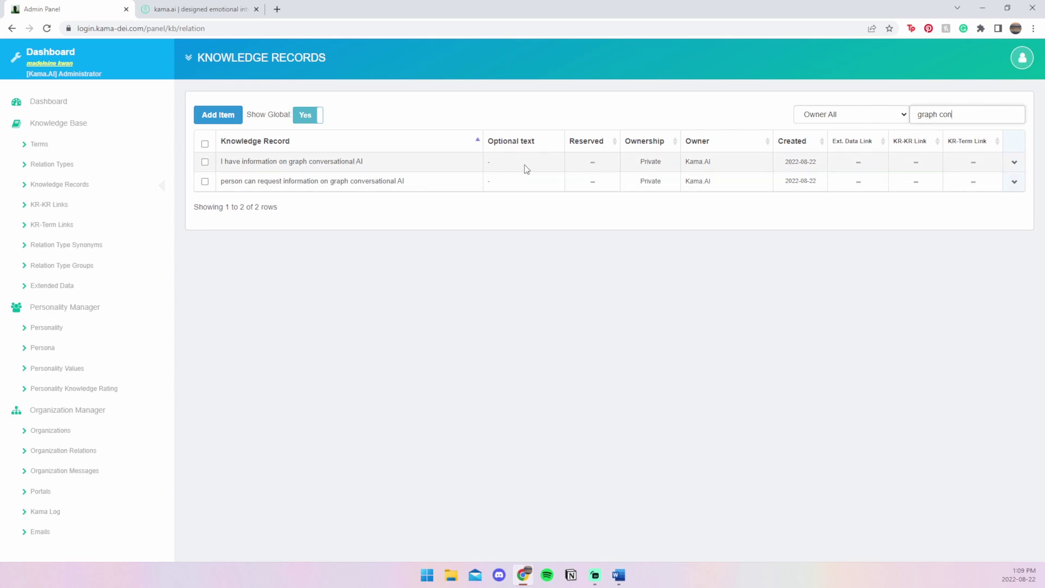
{"action": "left_click", "coordinate": [1015, 164]}
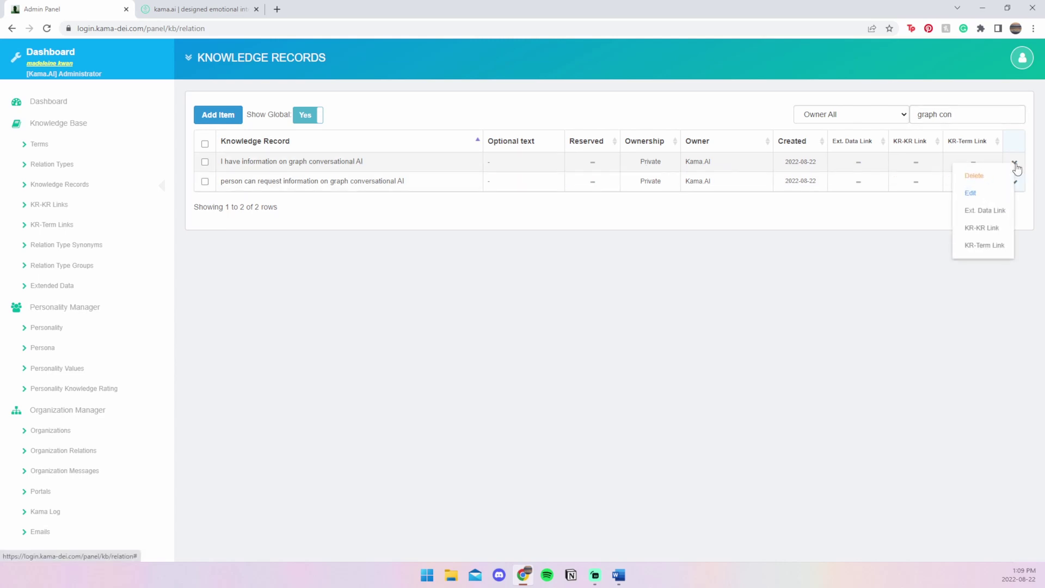
{"action": "left_click", "coordinate": [987, 214]}
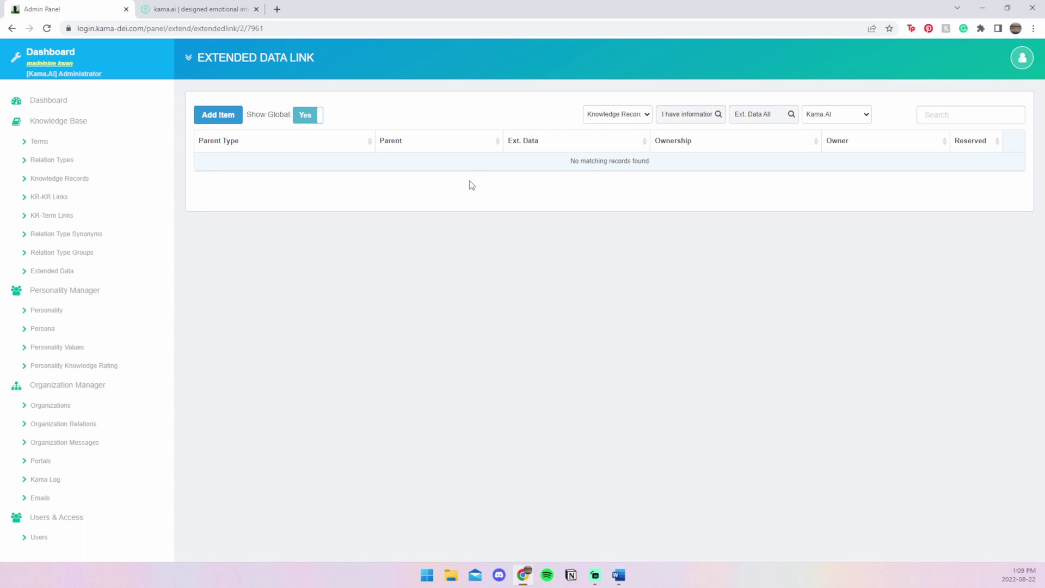
- Add an extended data link to 'graph conversational AI' for this knowledge record
{"action": "left_click", "coordinate": [222, 119]}
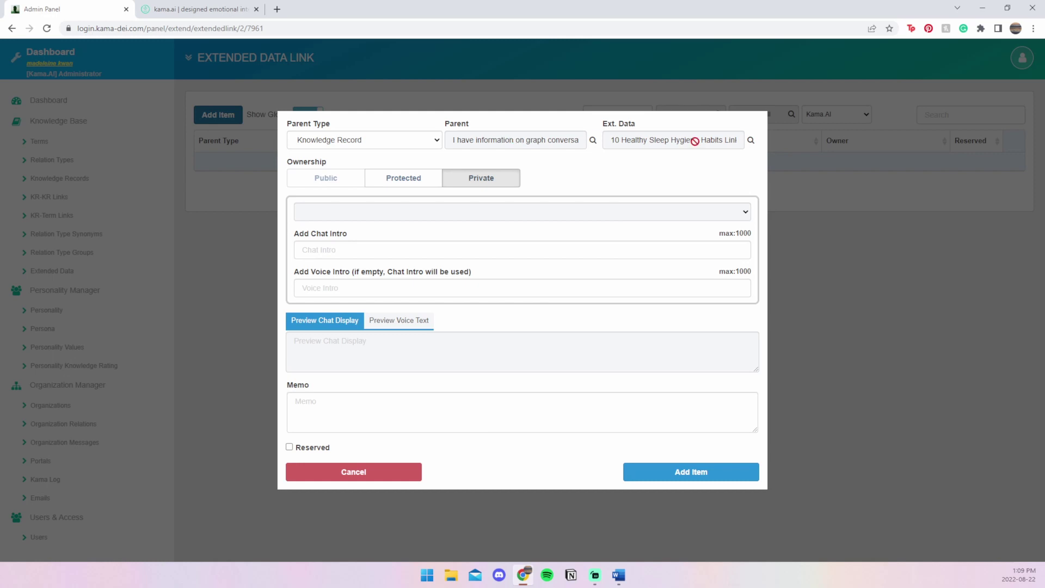
{"action": "left_click", "coordinate": [751, 141]}
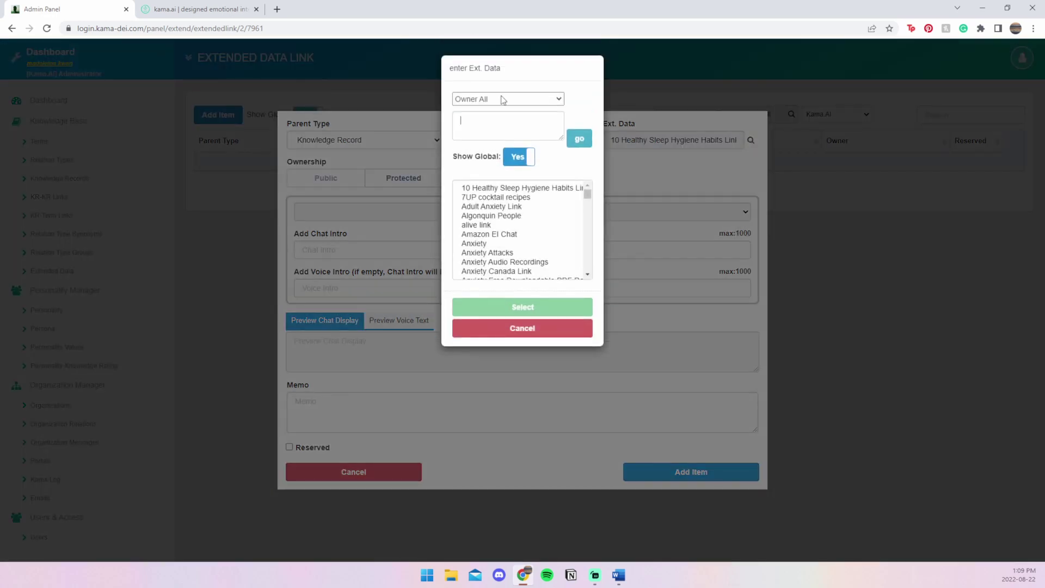
{"action": "left_click", "coordinate": [474, 132]}
{"action": "type", "text": "graph conversational AI"}
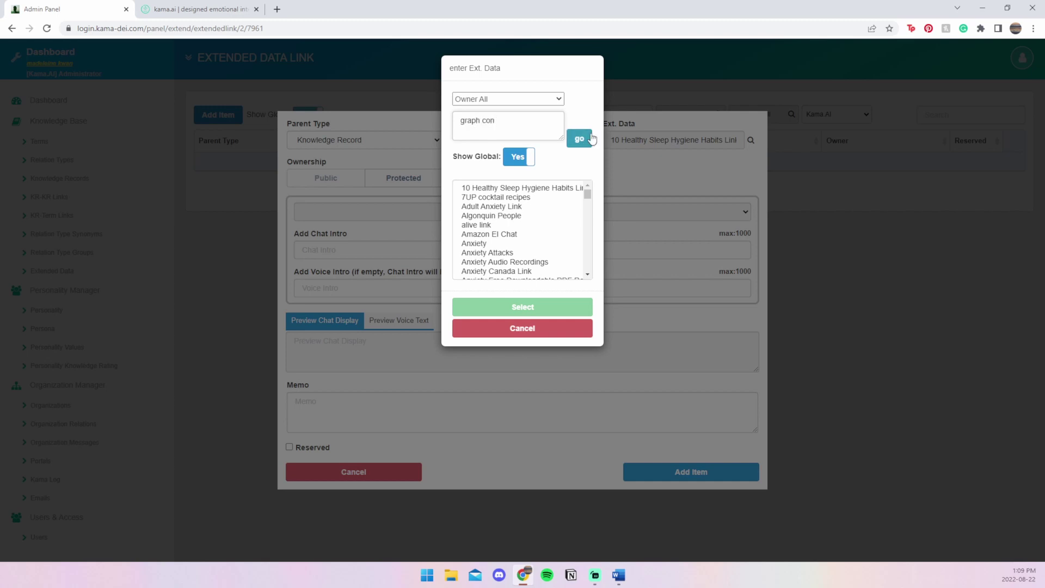
{"action": "left_click", "coordinate": [579, 138]}
{"action": "left_click", "coordinate": [543, 190]}
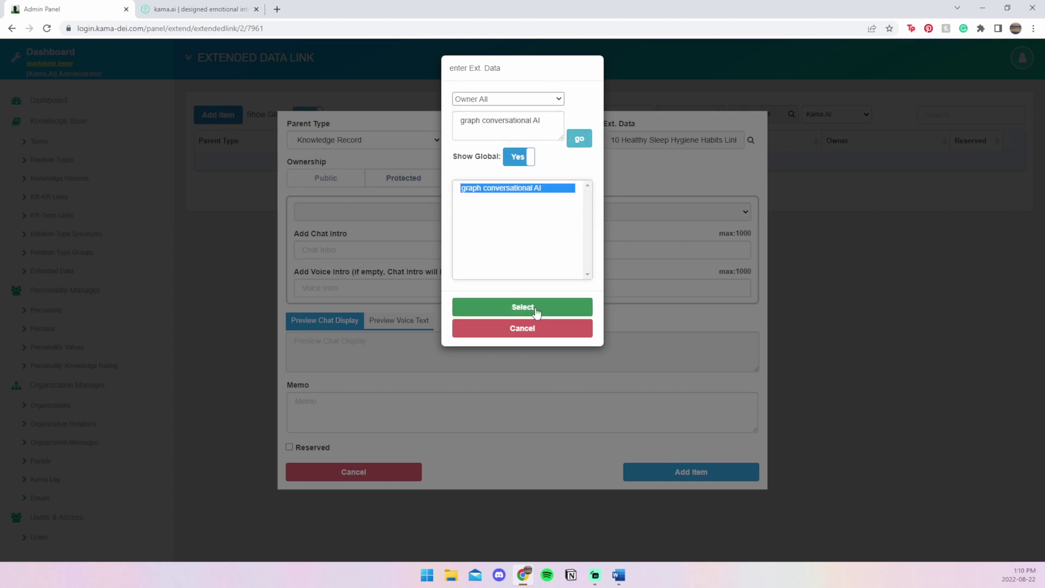
{"action": "left_click", "coordinate": [536, 308]}
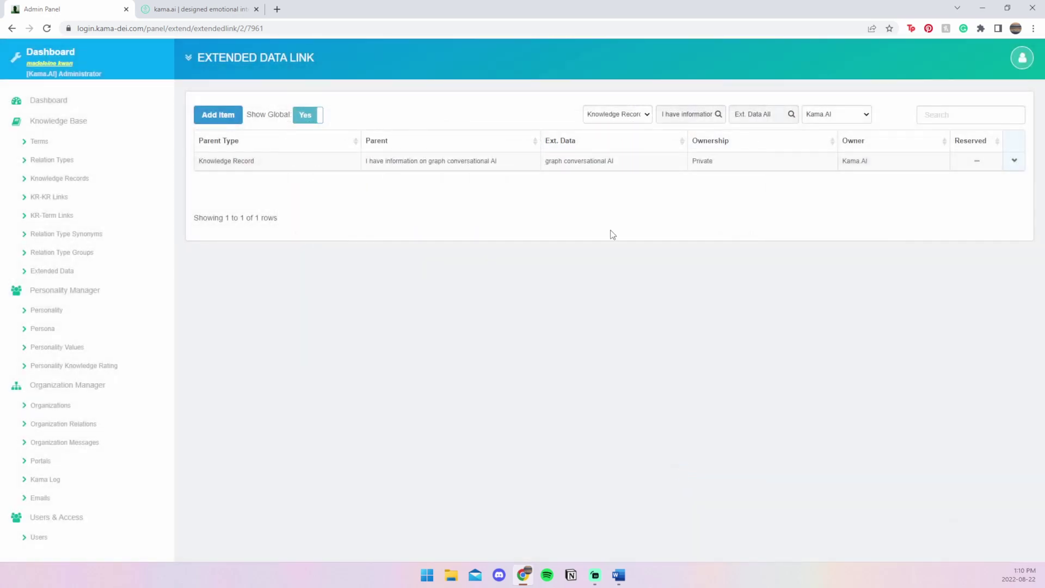
{"action": "left_click", "coordinate": [100, 188]}
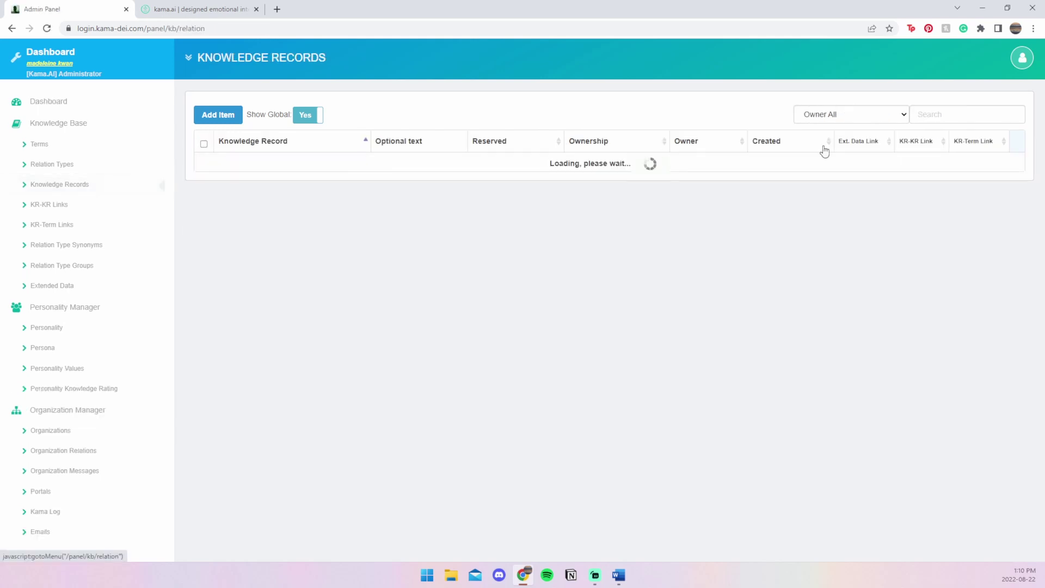
- Filter Knowledge Records by 'graph con' to confirm the Ext. Data Link, then open Personality Knowledge Rating
{"action": "left_click", "coordinate": [942, 114]}
{"action": "type", "text": "graph con"}
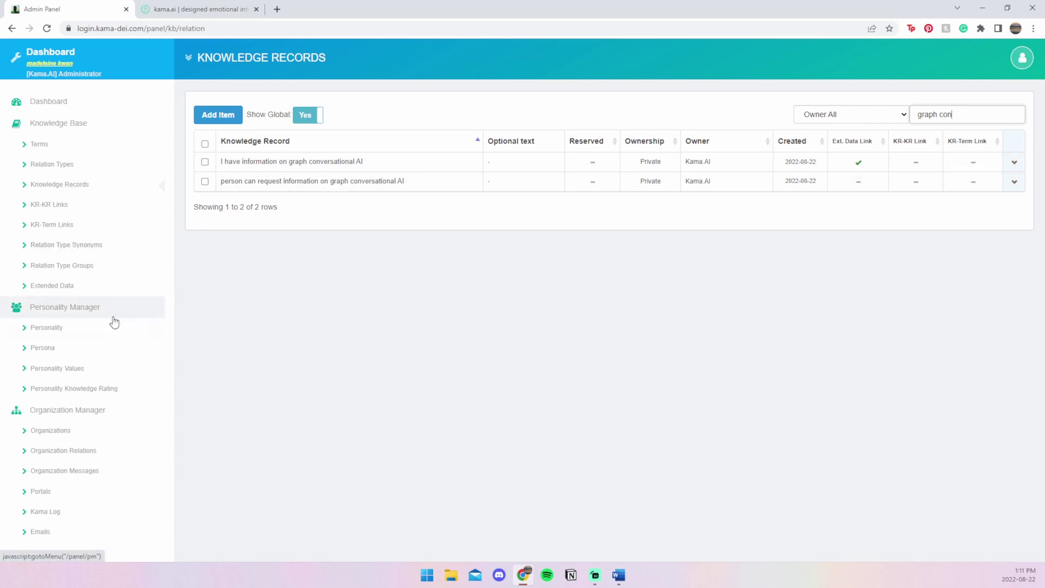
{"action": "left_click", "coordinate": [115, 391]}
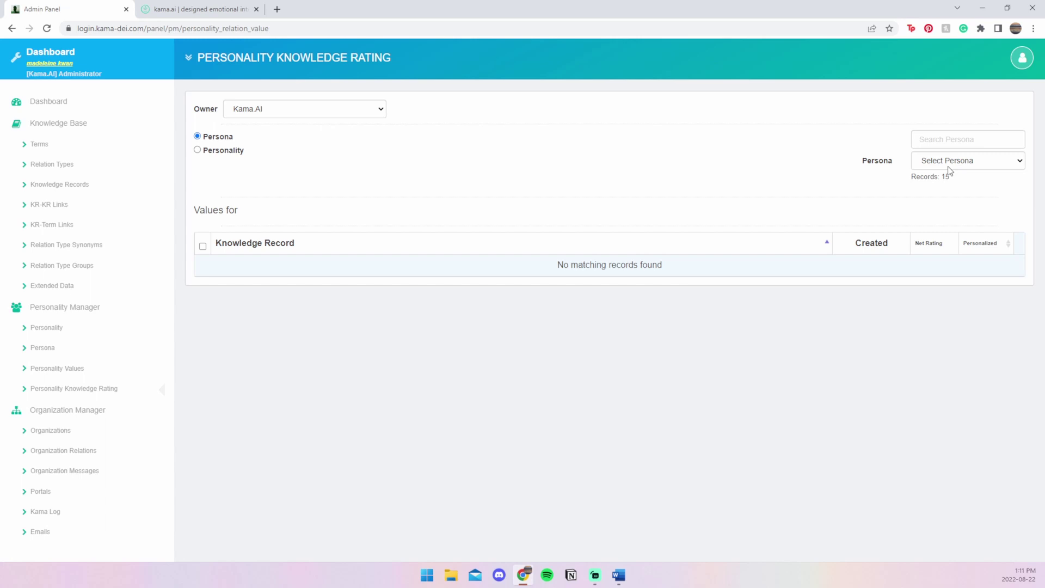
- Select the N.A. Enterprise Marketer persona and open the Add Knowledge Records dialog
{"action": "left_click", "coordinate": [949, 164]}
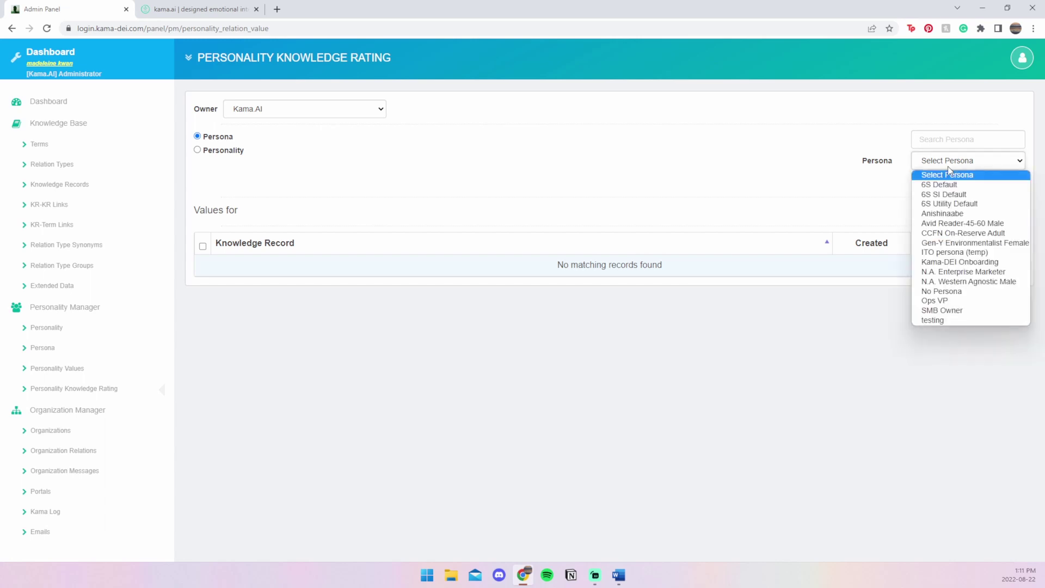
{"action": "left_click", "coordinate": [955, 272]}
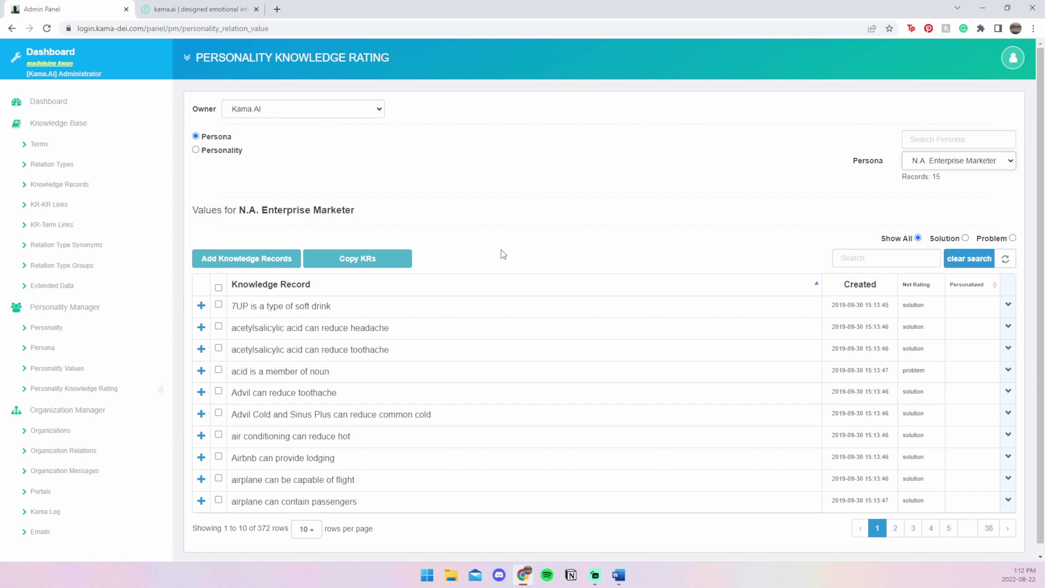
{"action": "left_click", "coordinate": [273, 264]}
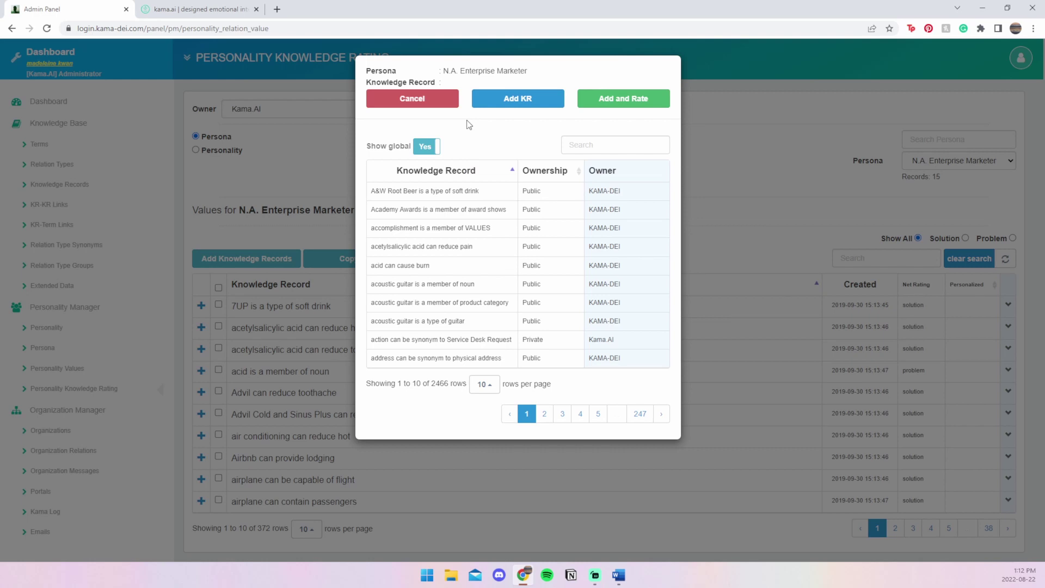
- Find 'person can request information on graph conversational AI' and add it with Add and Rate
{"action": "left_click", "coordinate": [587, 146]}
{"action": "type", "text": "graph r"}
{"action": "type", "text": "on"}
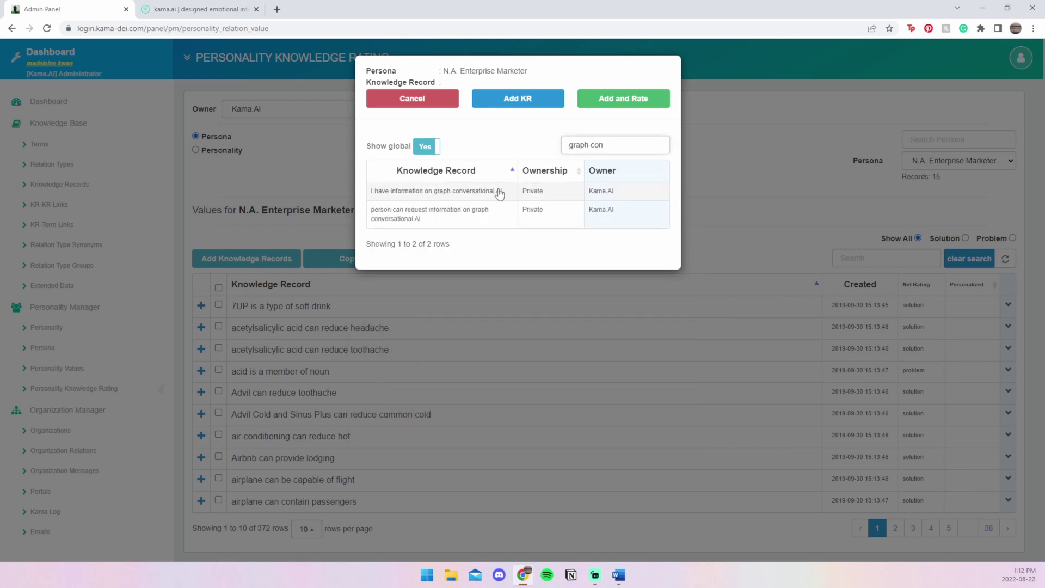
{"action": "left_click", "coordinate": [484, 216]}
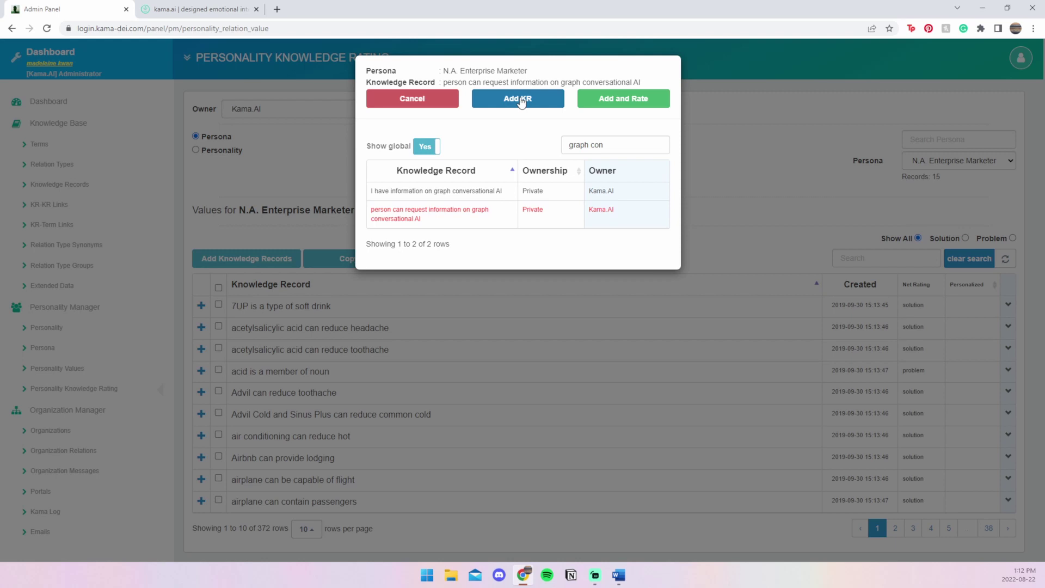
{"action": "left_click", "coordinate": [613, 106]}
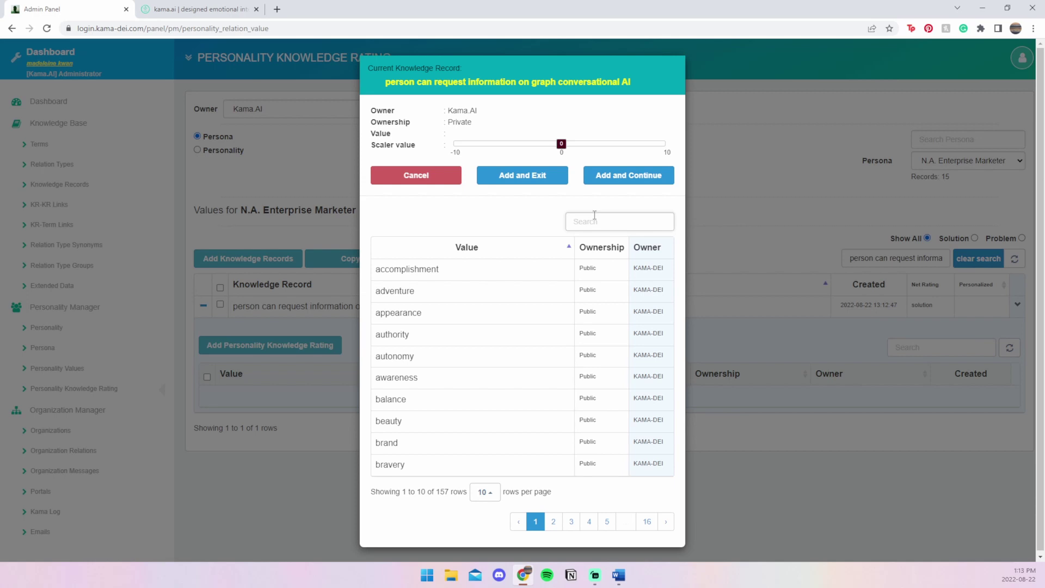
- Rate the record -2 on the knowledge value and continue
{"action": "type", "text": "knowledge"}
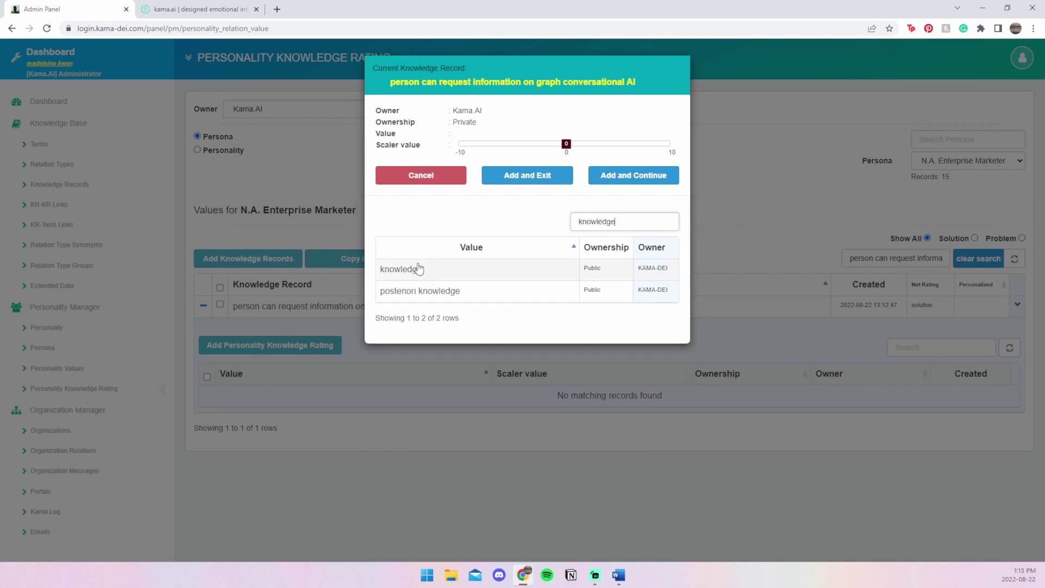
{"action": "left_click", "coordinate": [417, 269]}
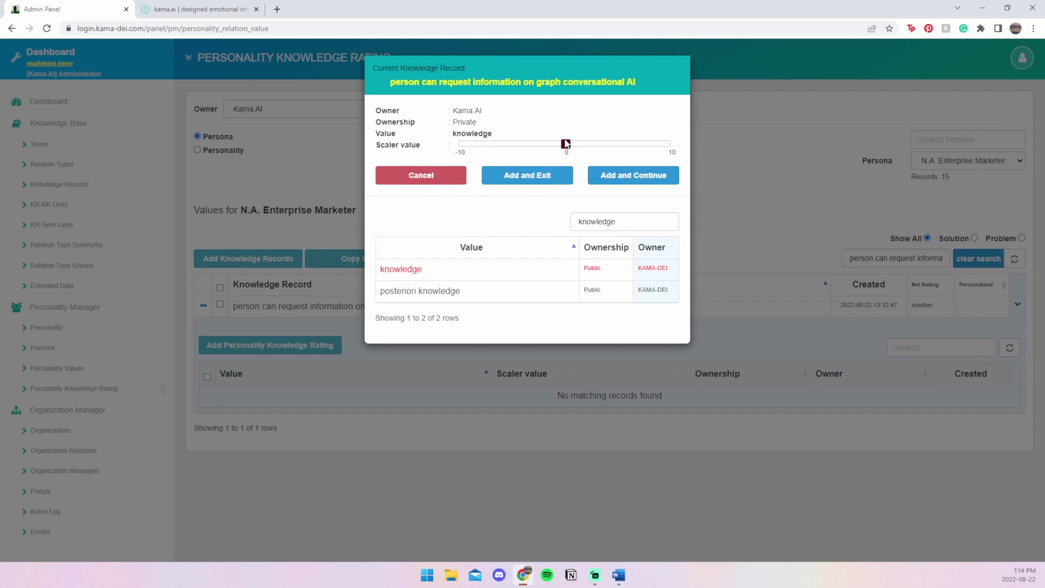
{"action": "left_click", "coordinate": [542, 145]}
{"action": "left_click", "coordinate": [608, 177]}
{"action": "left_click", "coordinate": [615, 224]}
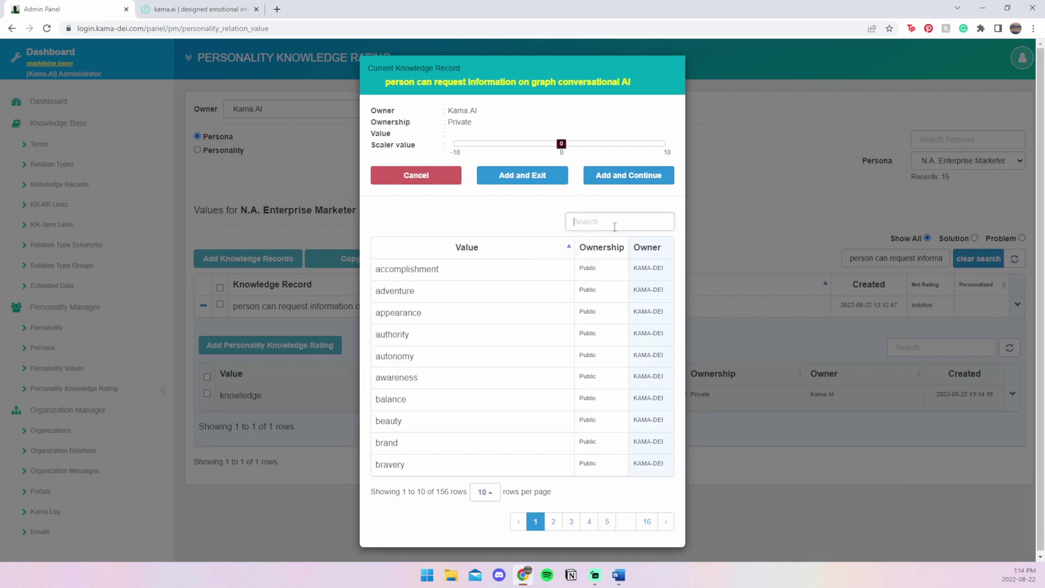
- Add a service rating of -3
{"action": "type", "text": "service"}
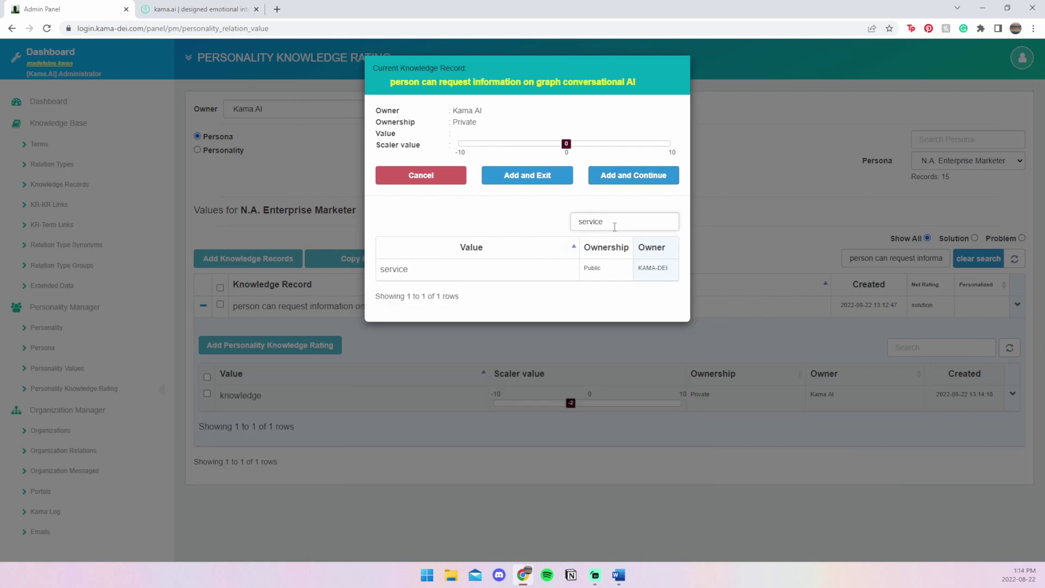
{"action": "left_click", "coordinate": [411, 271]}
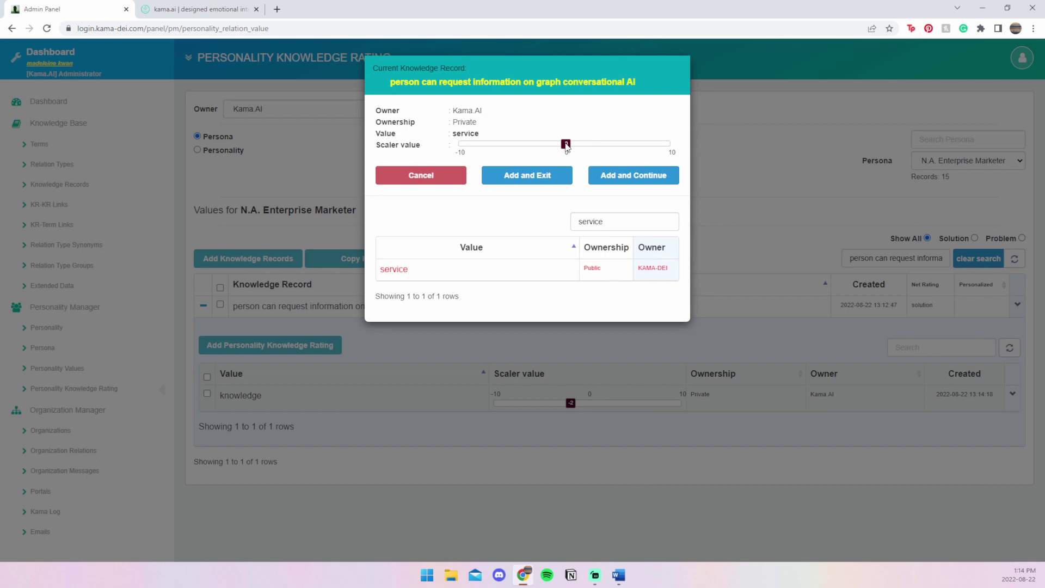
{"action": "left_click_drag", "start_coordinate": [566, 144], "coordinate": [534, 144]}
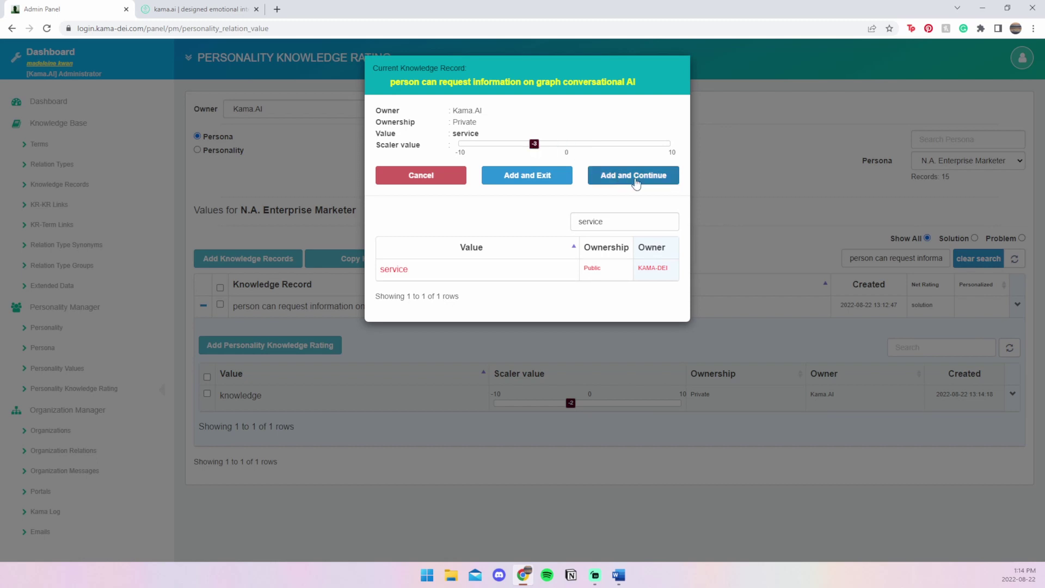
{"action": "left_click", "coordinate": [634, 182]}
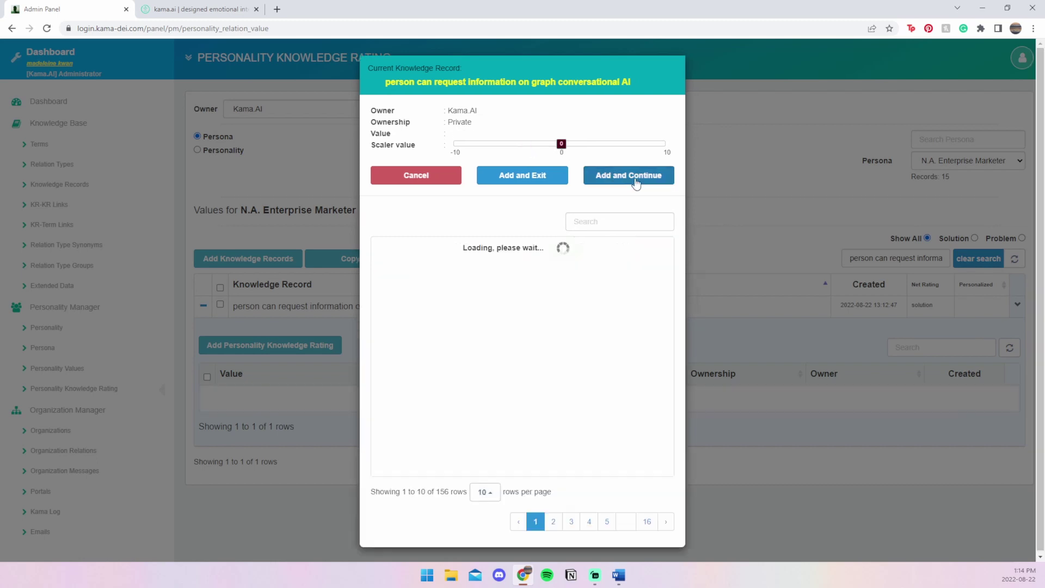
- Add an innovation rating of -4 and finish rating
{"action": "left_click", "coordinate": [606, 219]}
{"action": "type", "text": "innov"}
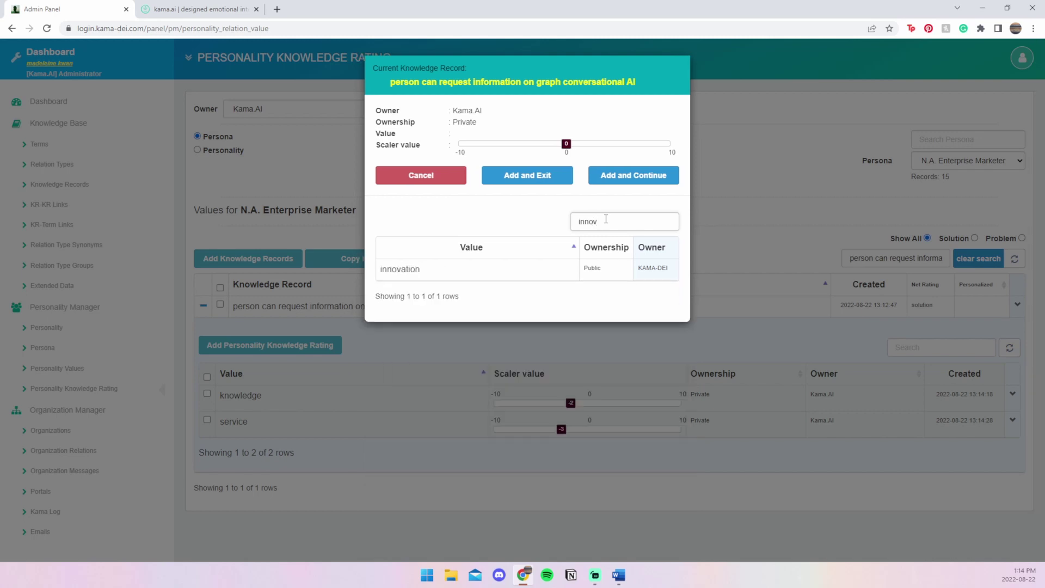
{"action": "left_click", "coordinate": [476, 269]}
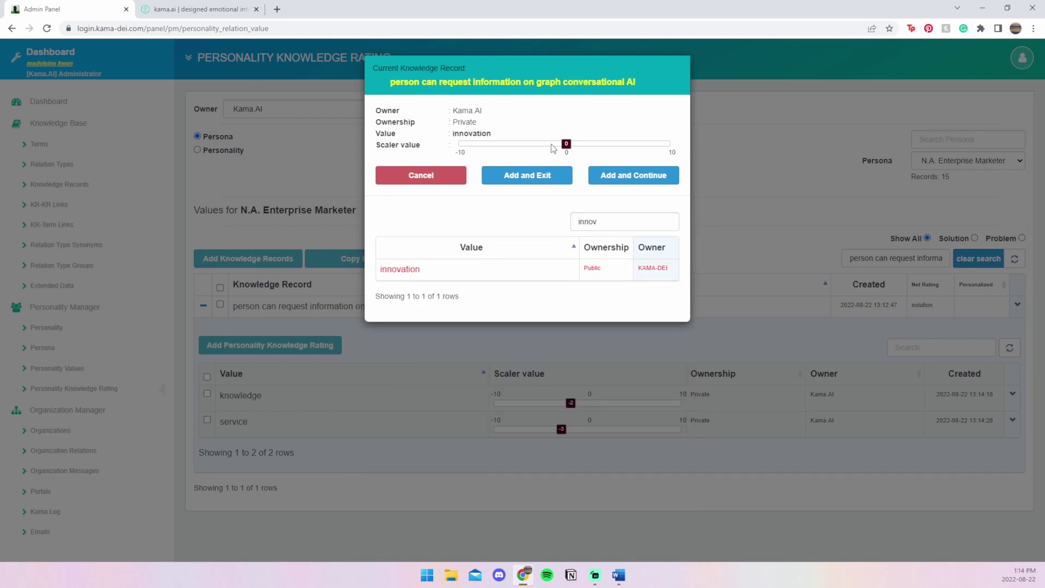
{"action": "left_click_drag", "start_coordinate": [566, 143], "coordinate": [522, 144]}
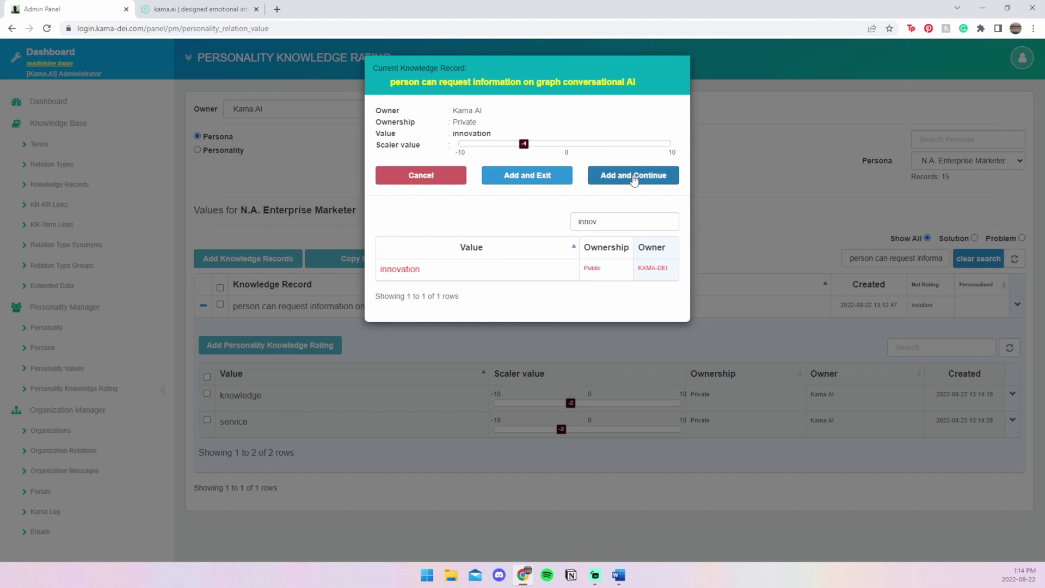
{"action": "left_click", "coordinate": [560, 187]}
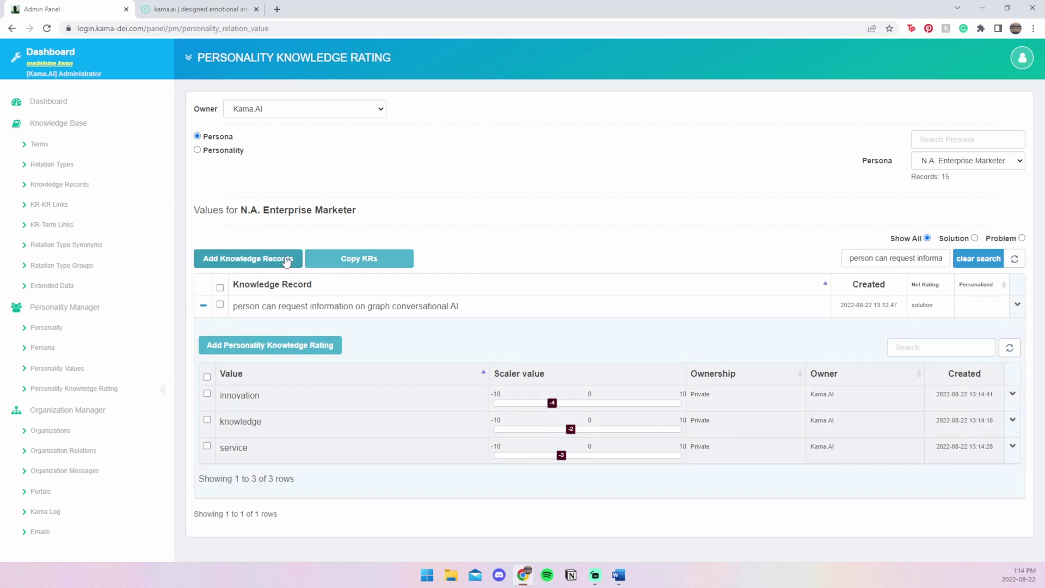
{"action": "left_click", "coordinate": [286, 262]}
- Search 'graph' and add 'I have information on graph conversational AI' with Add and Rate
{"action": "left_click", "coordinate": [618, 152]}
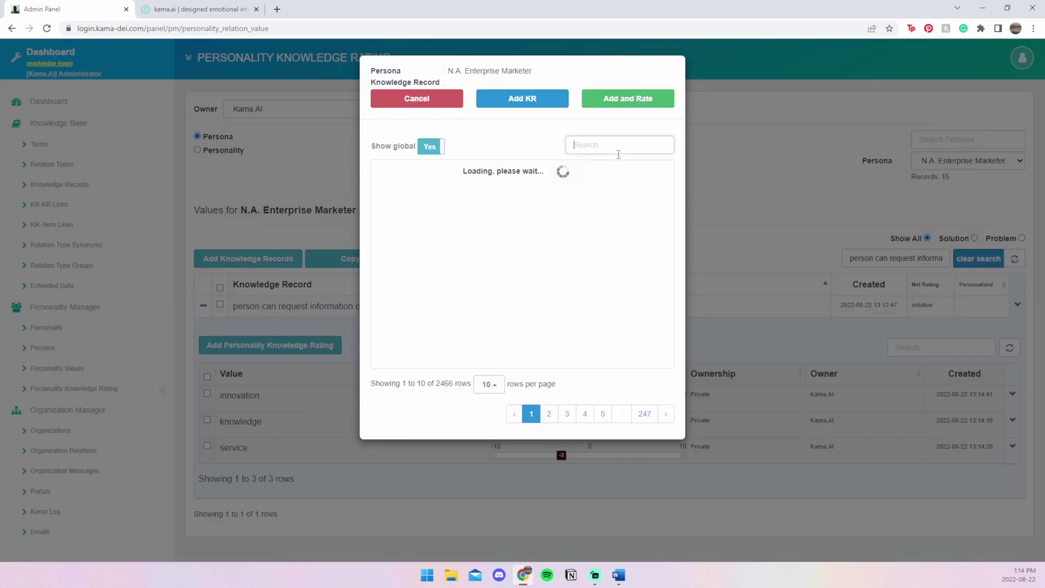
{"action": "type", "text": "graph"}
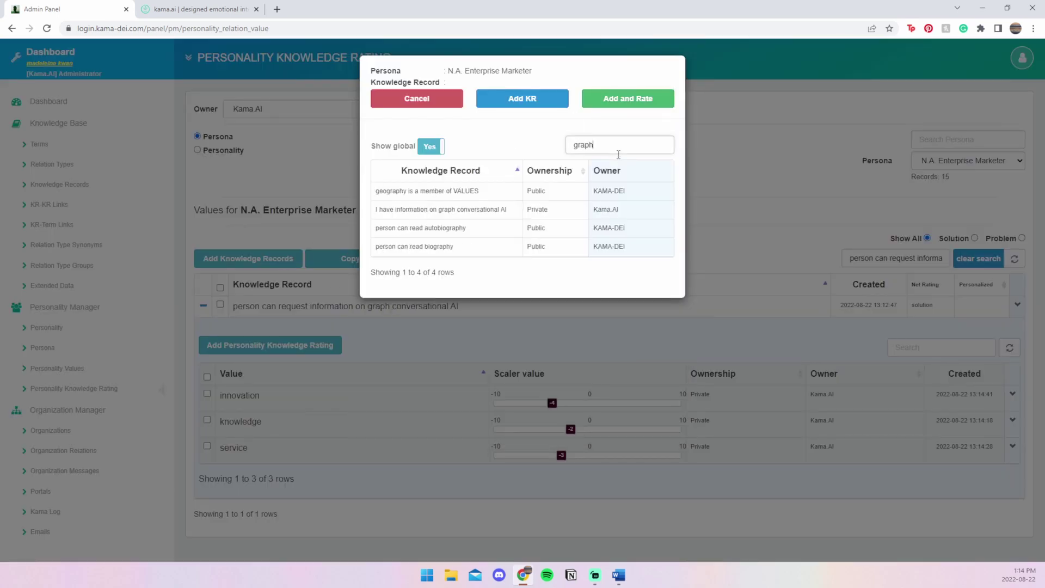
{"action": "left_click", "coordinate": [452, 218]}
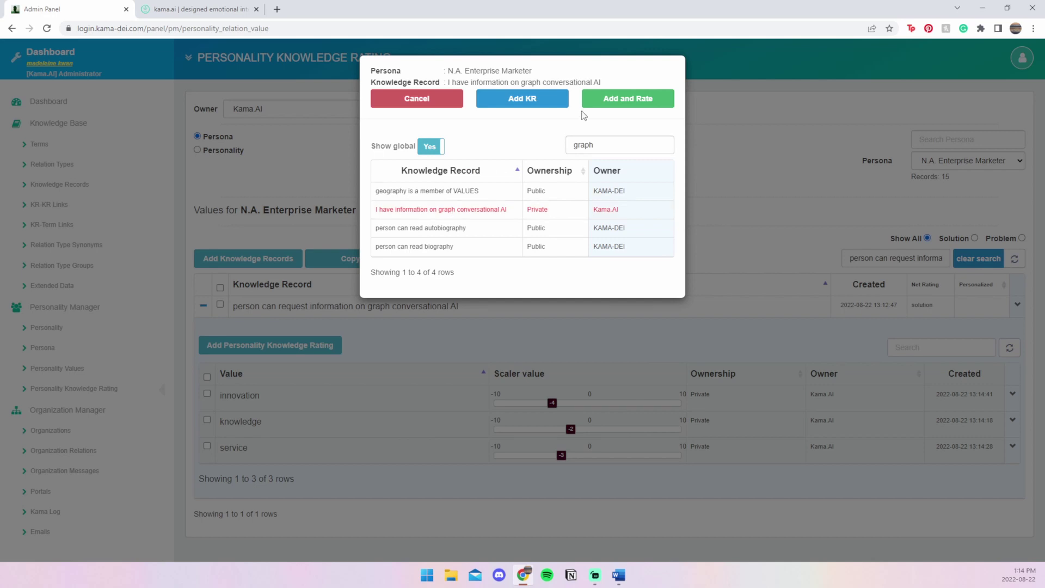
{"action": "left_click", "coordinate": [625, 101]}
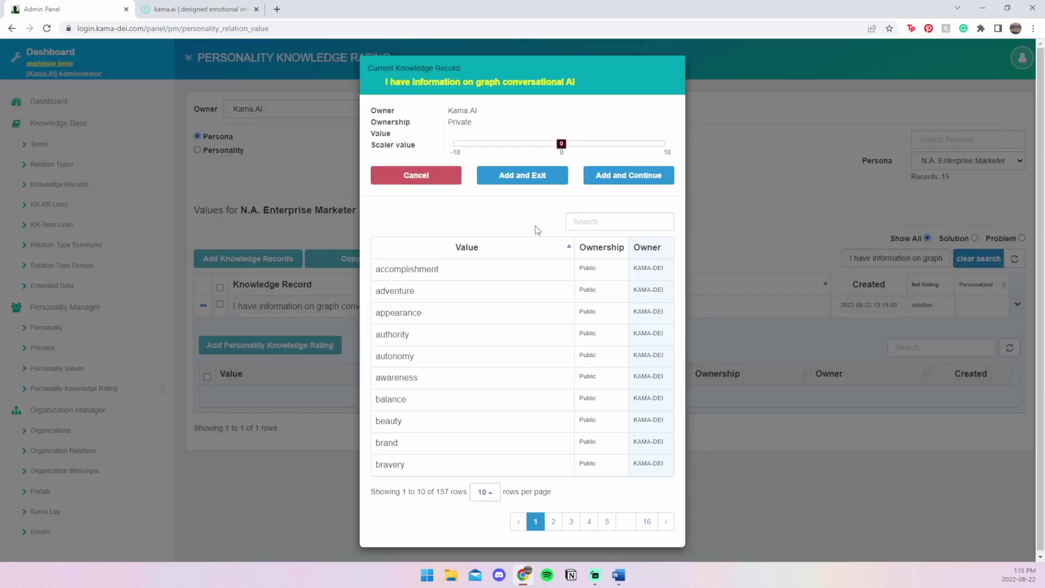
- Rate the record knowledge 3 and service 2
{"action": "left_click", "coordinate": [582, 220]}
{"action": "type", "text": "knowl"}
{"action": "left_click", "coordinate": [457, 274]}
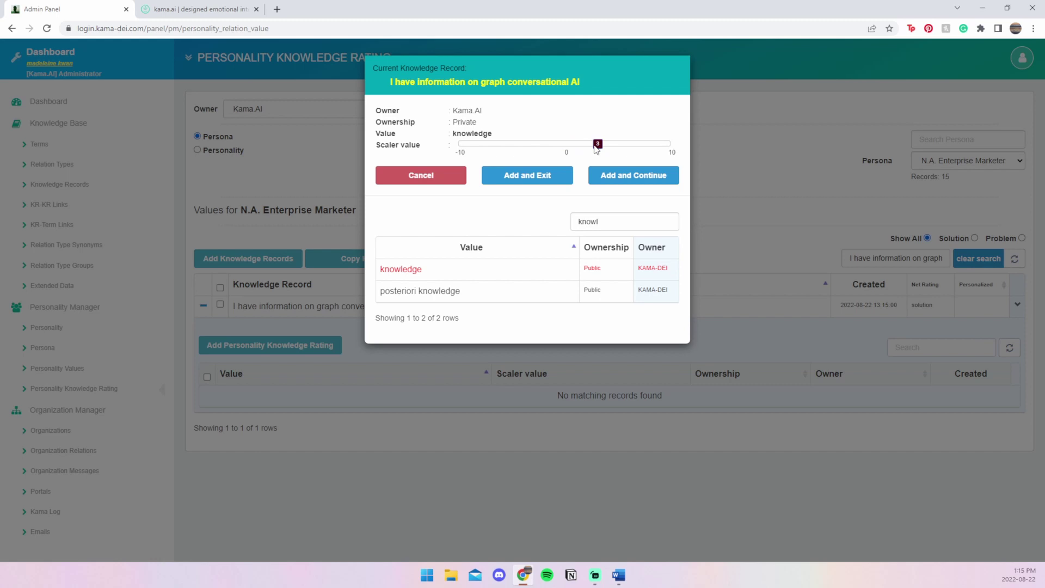
{"action": "left_click", "coordinate": [622, 176]}
{"action": "left_click", "coordinate": [622, 218]}
{"action": "type", "text": "ser"}
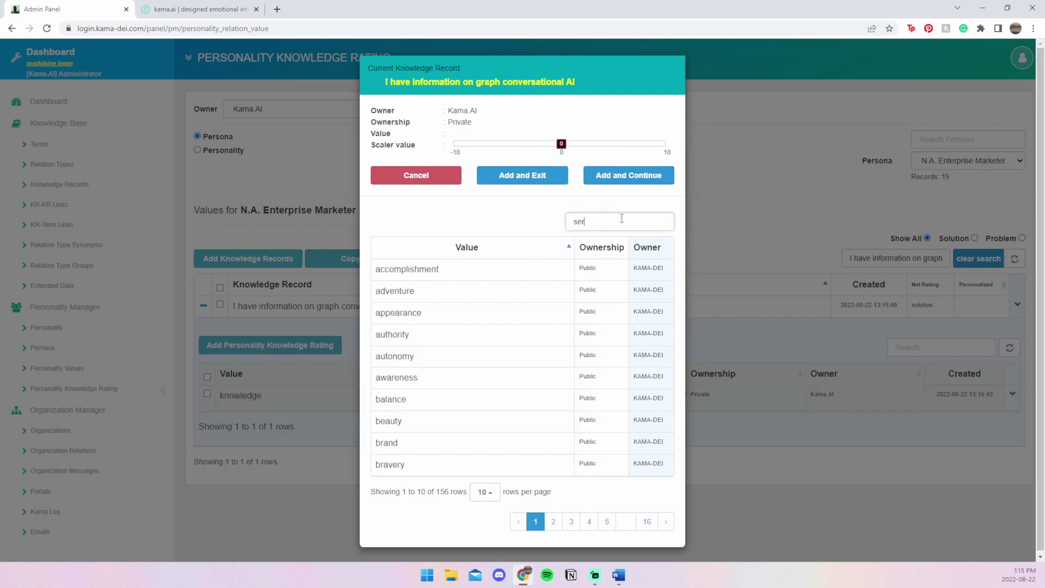
{"action": "left_click", "coordinate": [490, 291]}
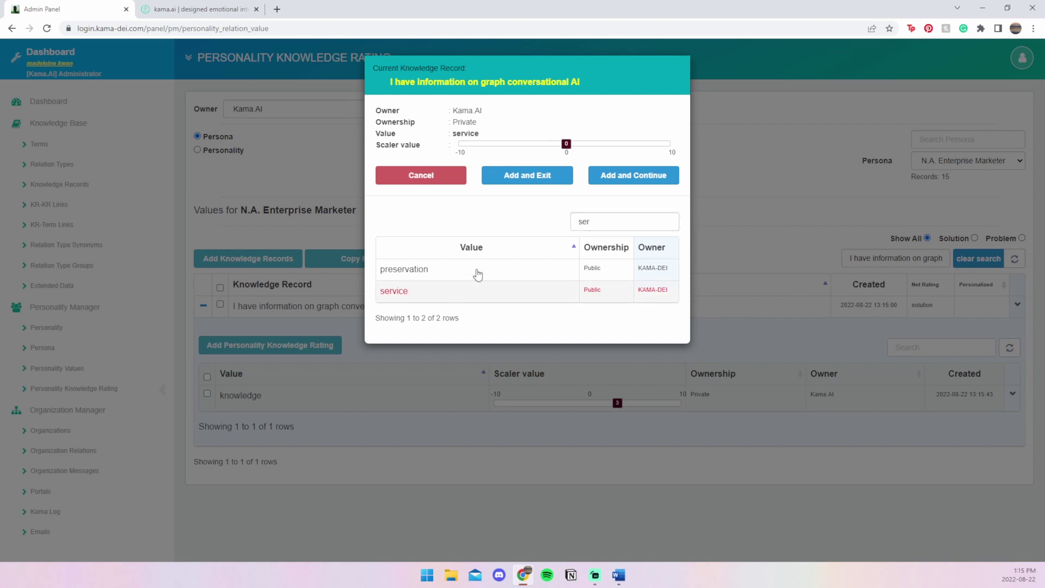
{"action": "left_click_drag", "start_coordinate": [566, 144], "coordinate": [587, 145]}
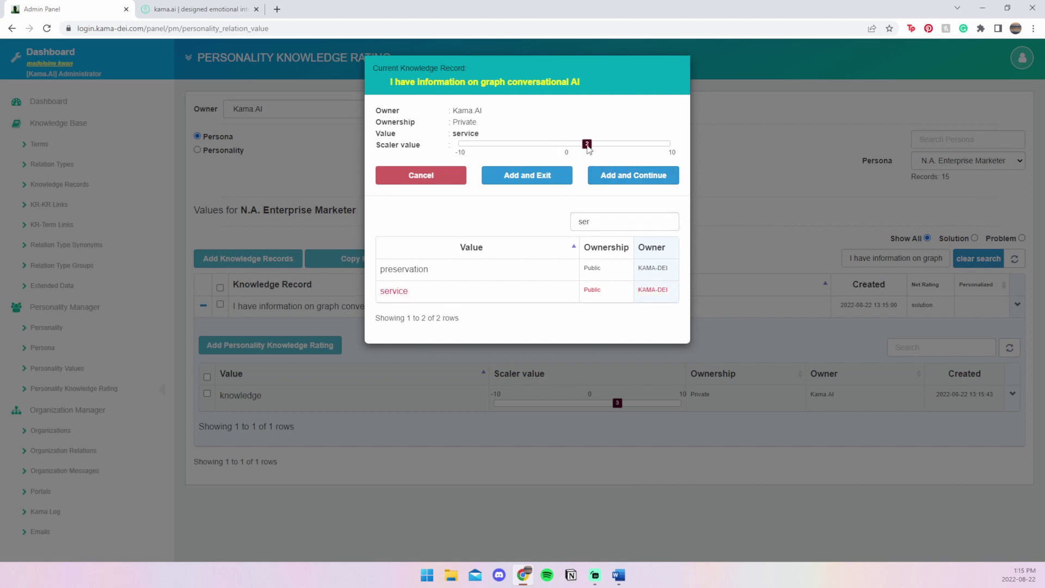
{"action": "left_click", "coordinate": [606, 177]}
- Add an innovation rating of 5 and close the rating dialog
{"action": "left_click", "coordinate": [599, 225]}
{"action": "type", "text": "inn"}
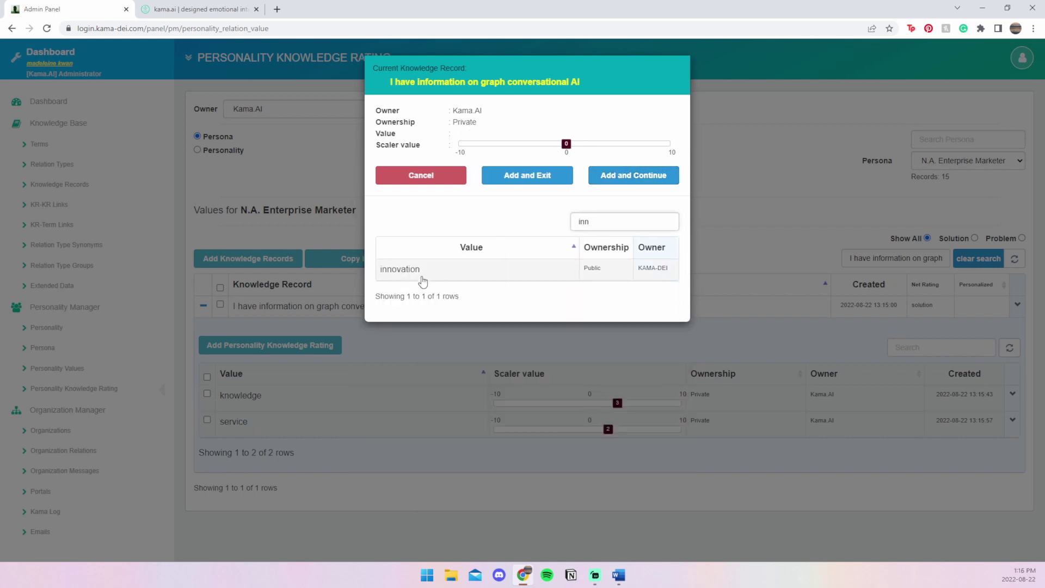
{"action": "left_click", "coordinate": [420, 270]}
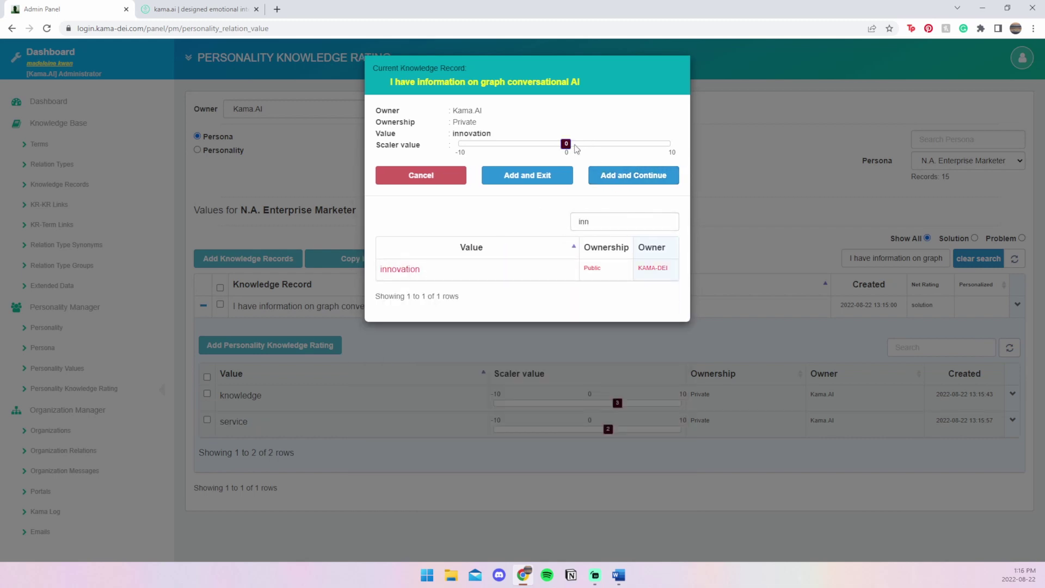
{"action": "left_click_drag", "start_coordinate": [566, 144], "coordinate": [620, 149]}
{"action": "left_click", "coordinate": [630, 186]}
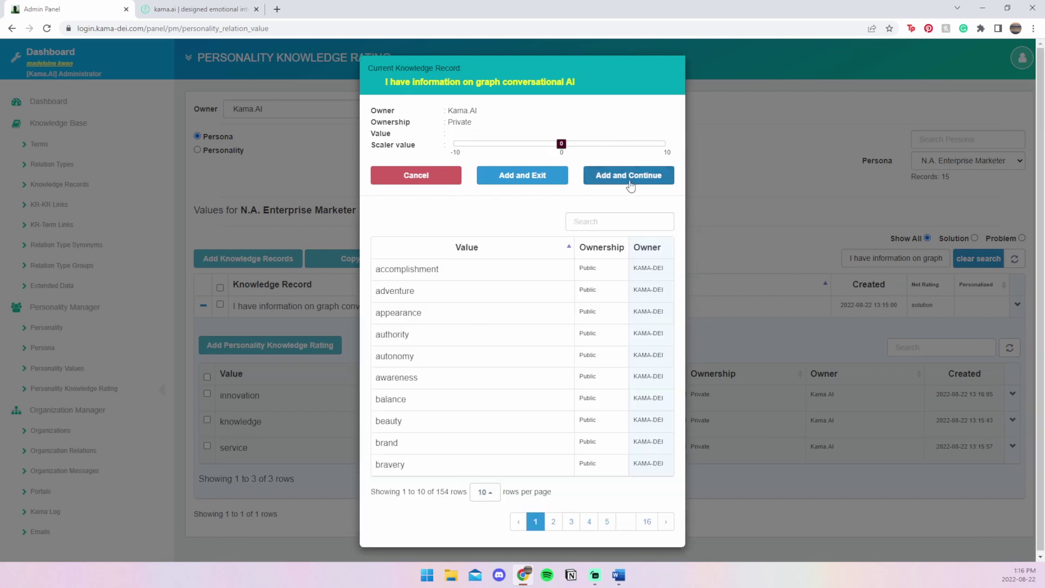
{"action": "left_click", "coordinate": [265, 437]}
{"action": "left_click", "coordinate": [201, 490]}
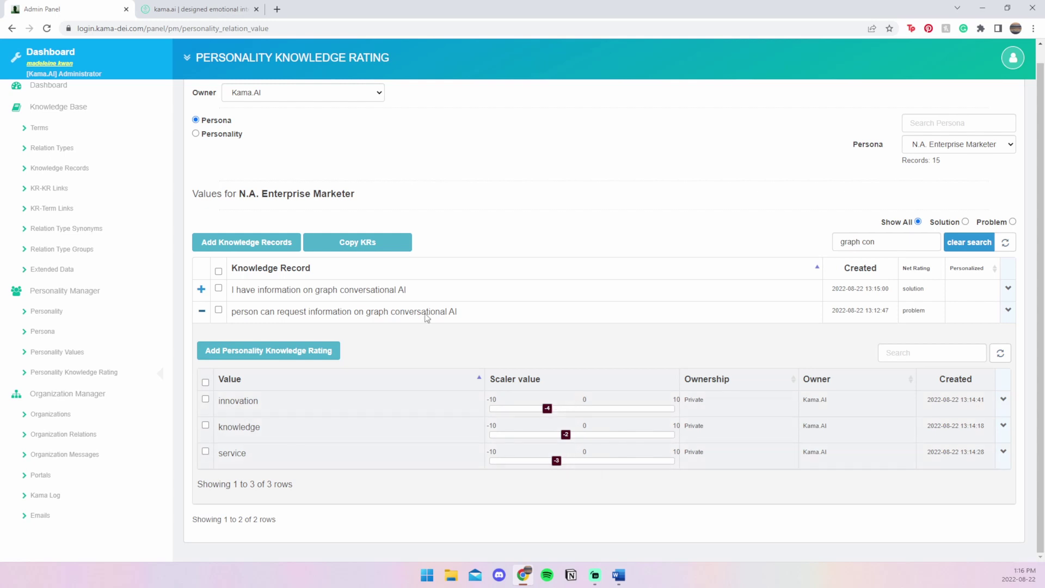
- Expand 'I have information on graph conversational AI' to reveal innovation 5, knowledge 3, service 2
{"action": "left_click", "coordinate": [201, 289]}
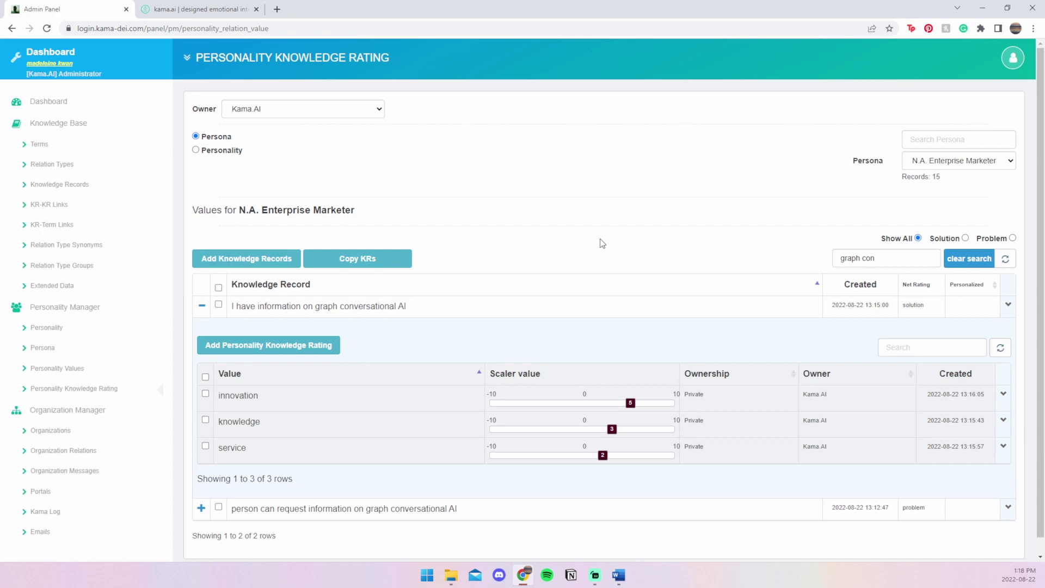
- On the kama.ai website, open the chat assistant and submit an e-mail address to start chatting
{"action": "key", "text": "ctrl+Tab"}
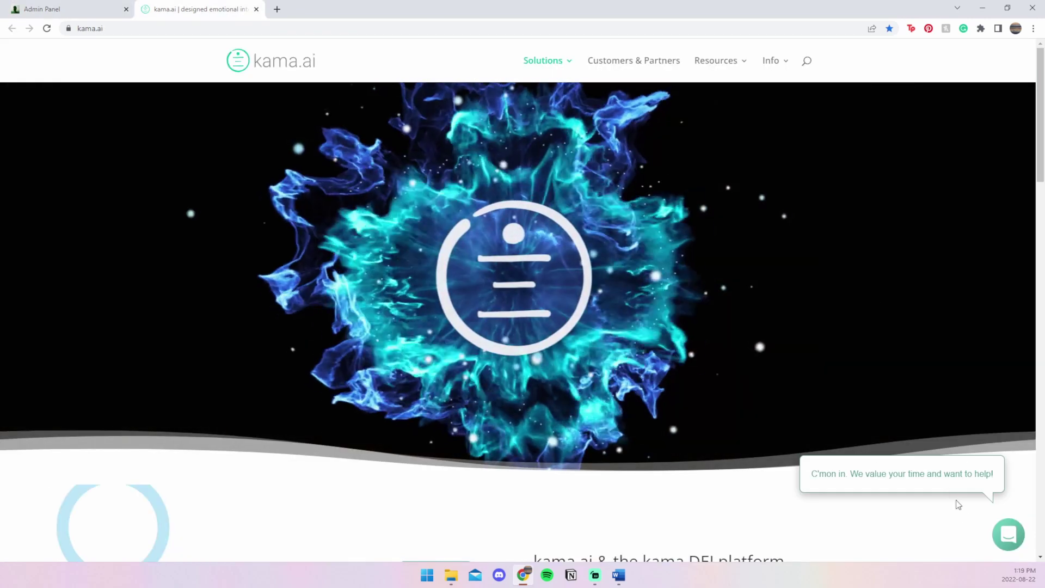
{"action": "left_click", "coordinate": [928, 473]}
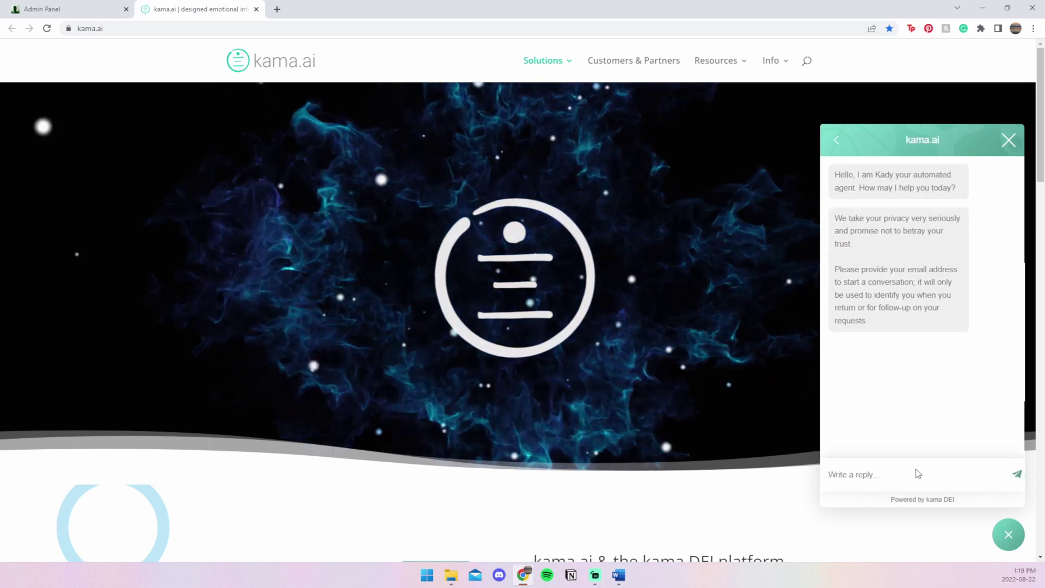
{"action": "left_click", "coordinate": [919, 471]}
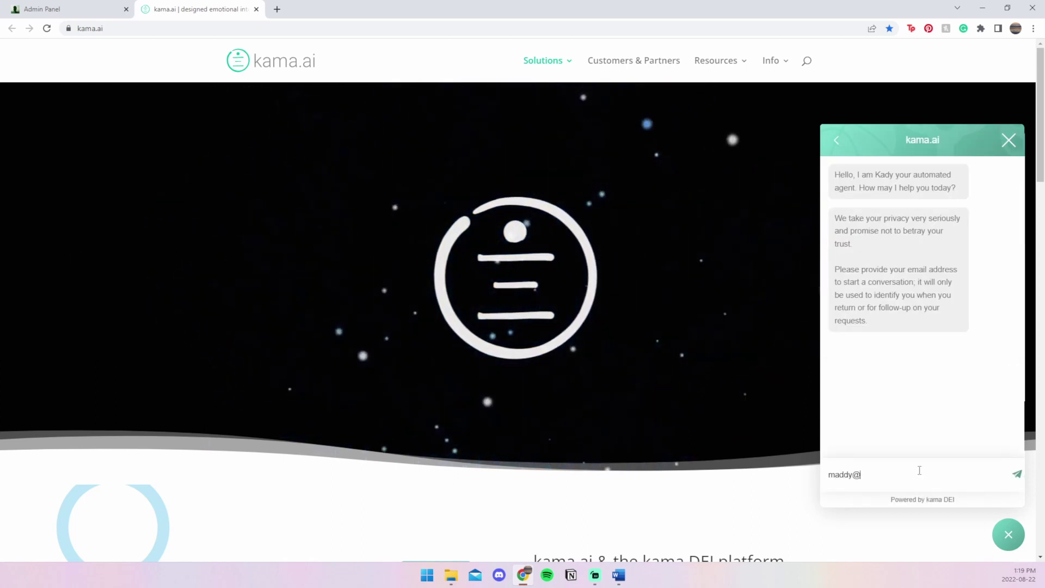
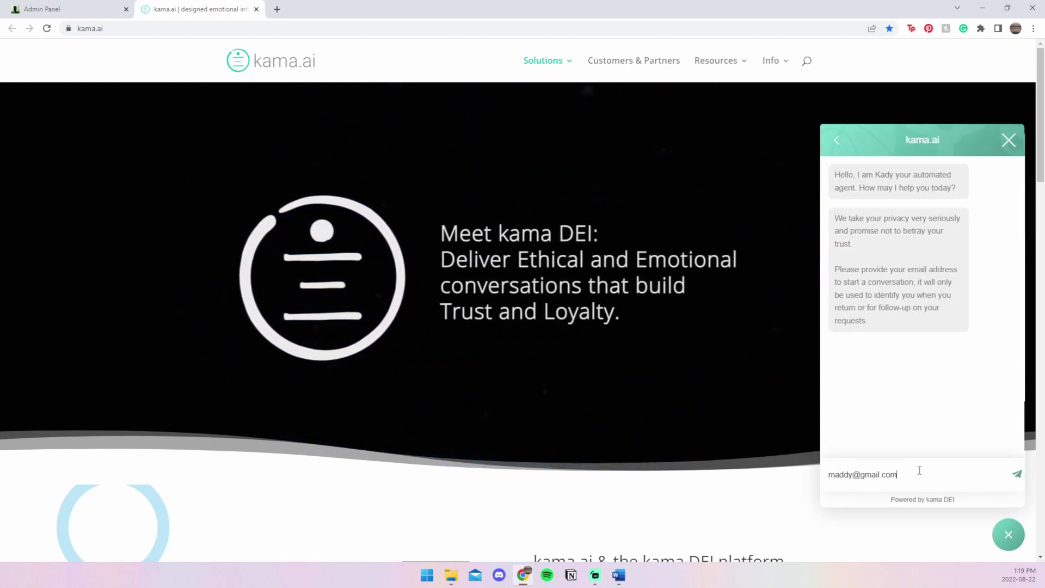
{"action": "key", "text": "Return"}
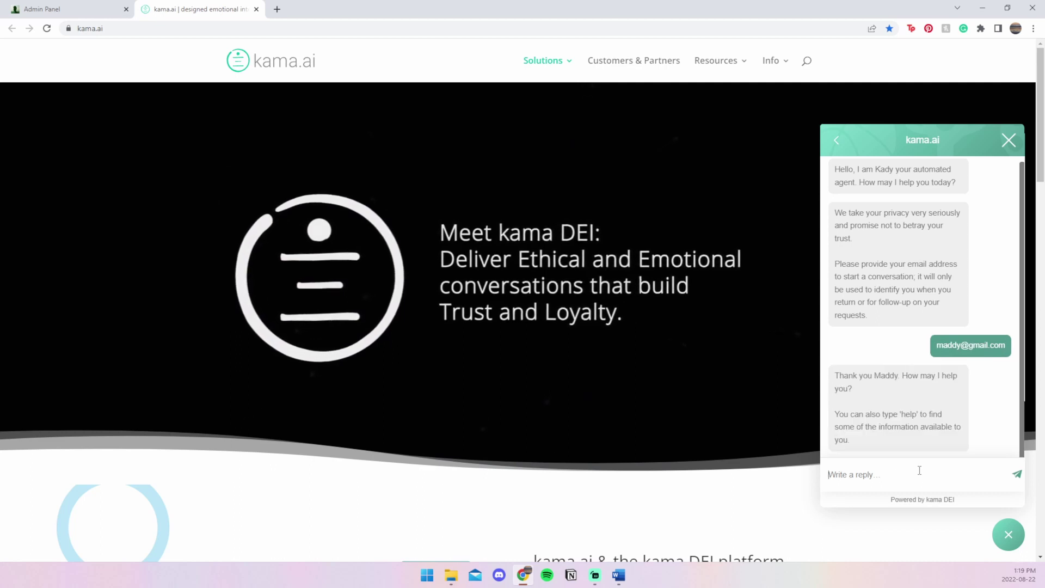
- Ask the chatbot 'What is graph conversational AI?' and 'Tell me about graph', then return to the Admin Panel
{"action": "type", "text": "What is g"}
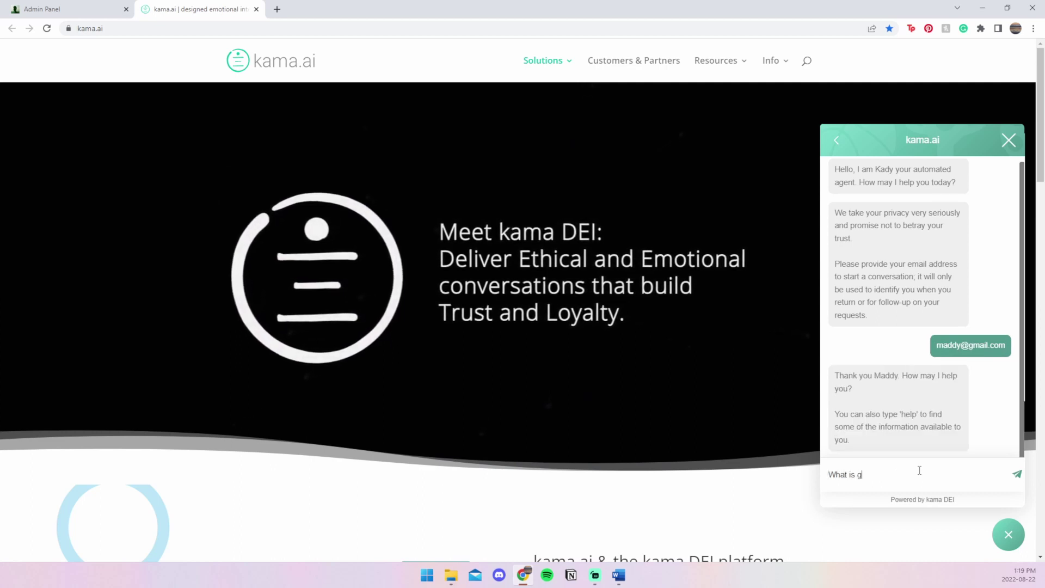
{"action": "type", "text": "raph conver"}
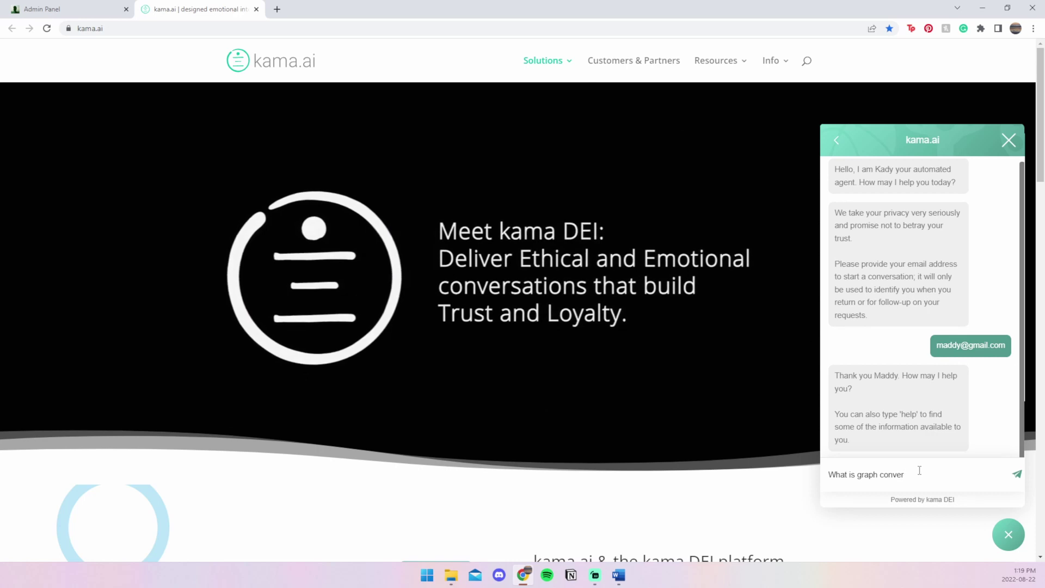
{"action": "type", "text": "sational AI"}
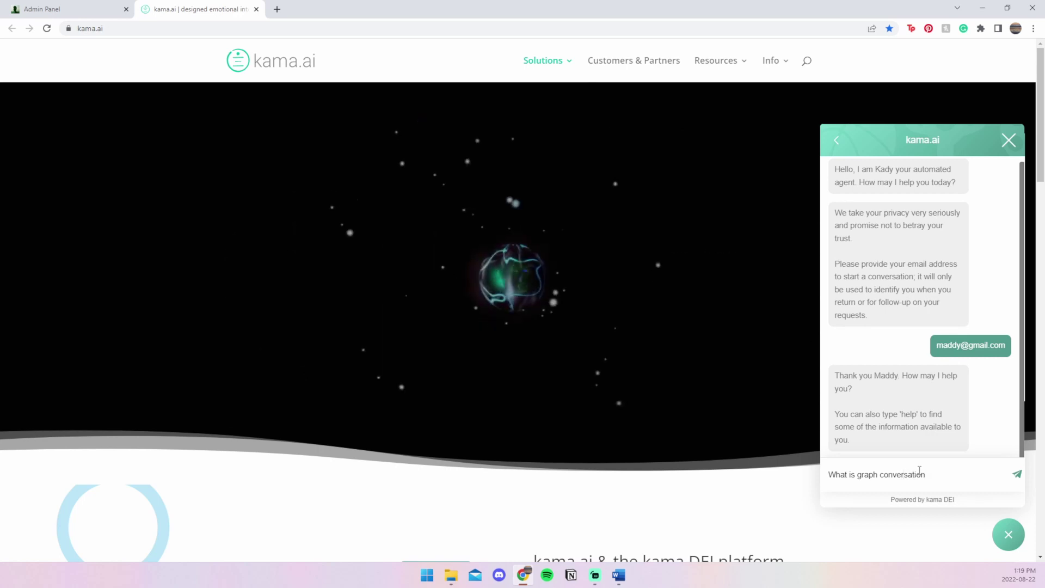
{"action": "type", "text": "?"}
{"action": "key", "text": "Return"}
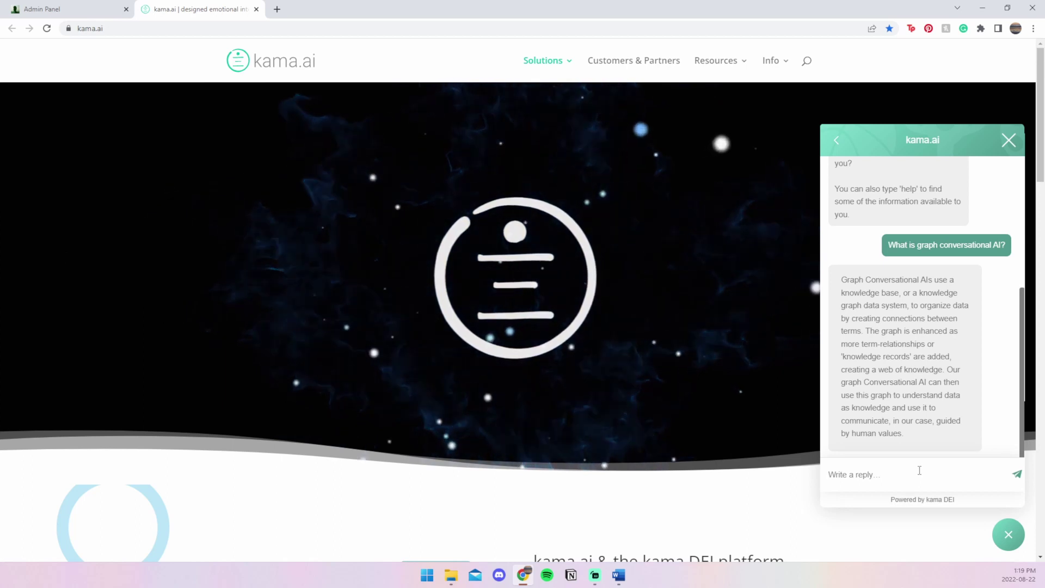
{"action": "type", "text": "Tell me abo"}
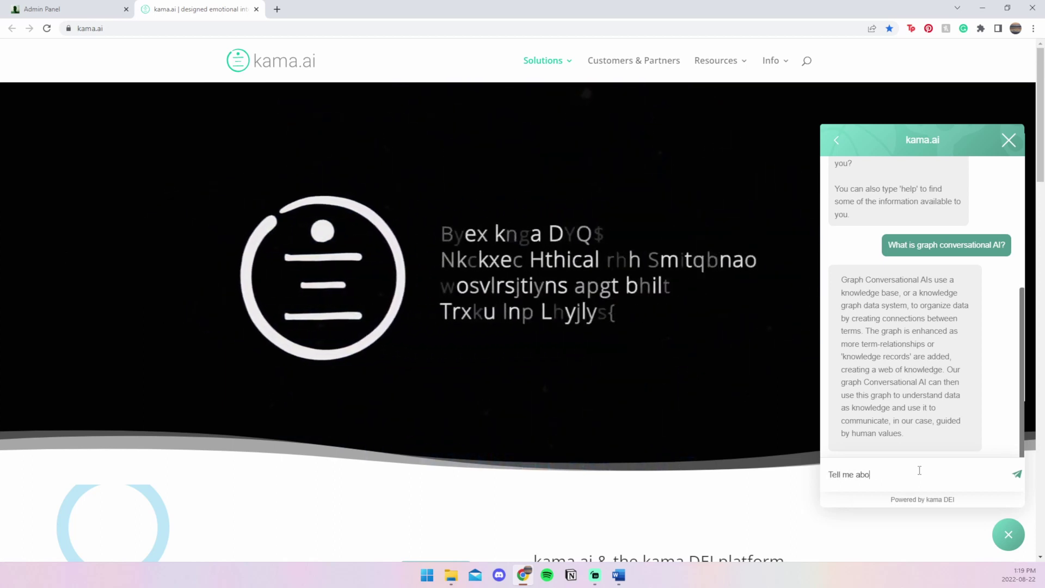
{"action": "type", "text": "ut graph"}
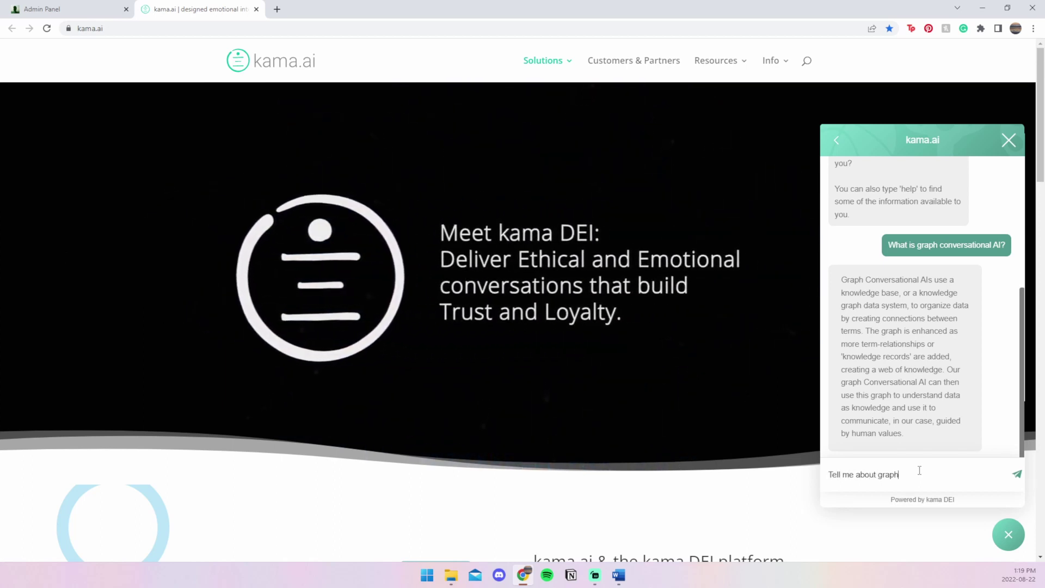
{"action": "key", "text": "Return"}
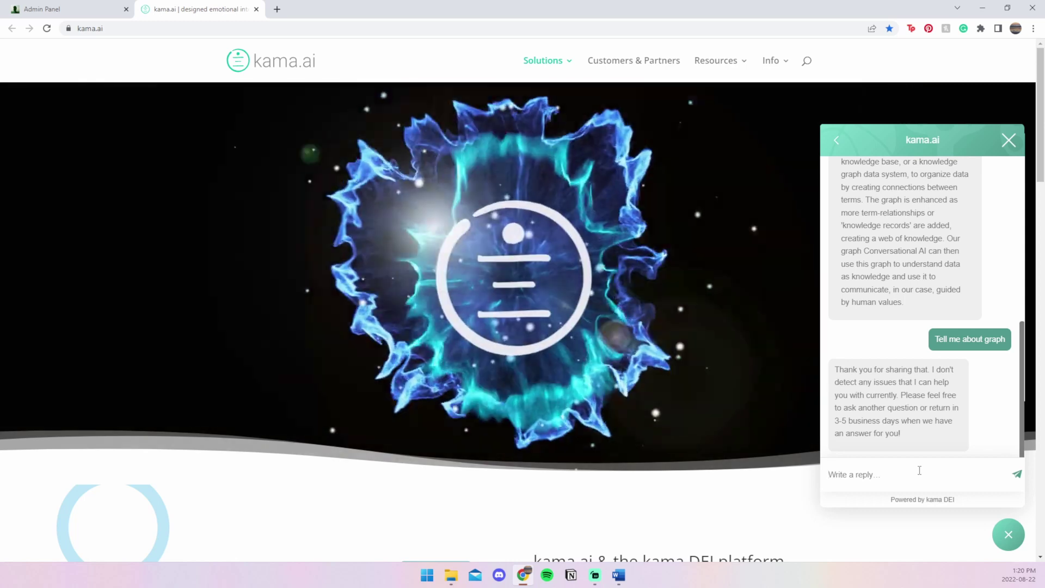
{"action": "key", "text": "ctrl+shift+Tab"}
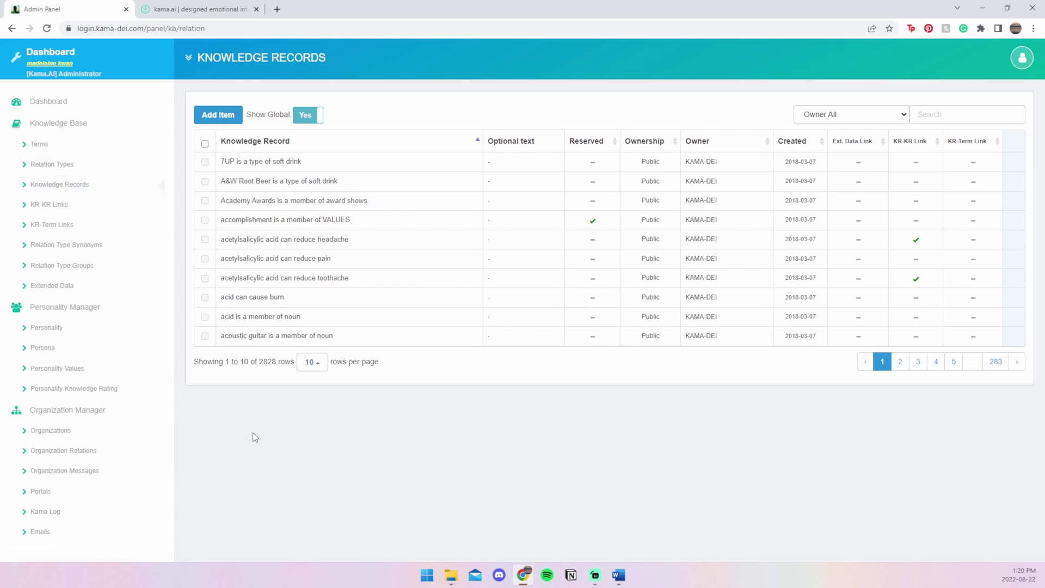
- Start a new knowledge record with left term 'graph' and relation 'can be synonym to'
{"action": "left_click", "coordinate": [217, 126]}
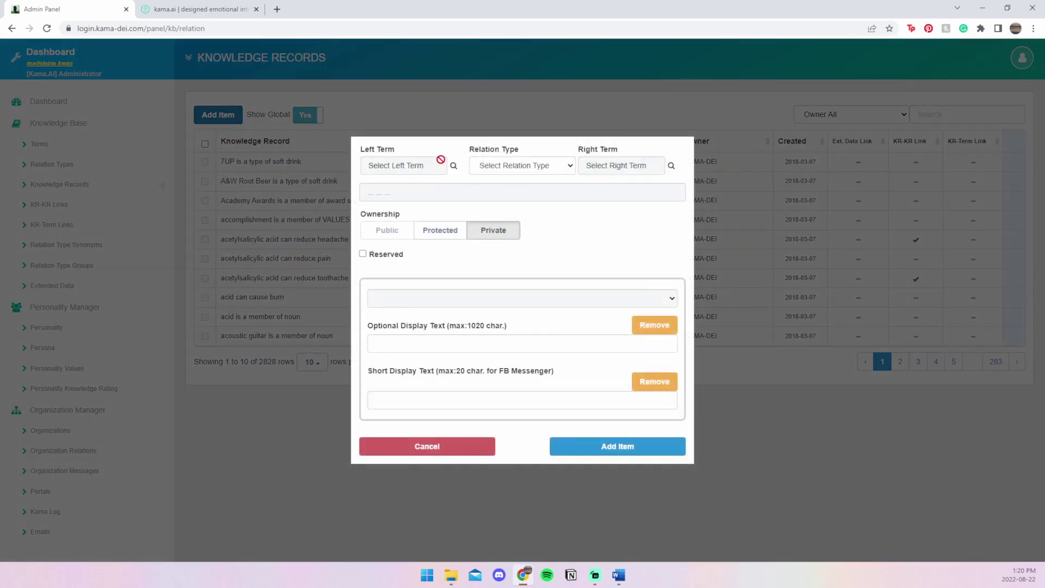
{"action": "left_click", "coordinate": [453, 166]}
{"action": "type", "text": "graph"}
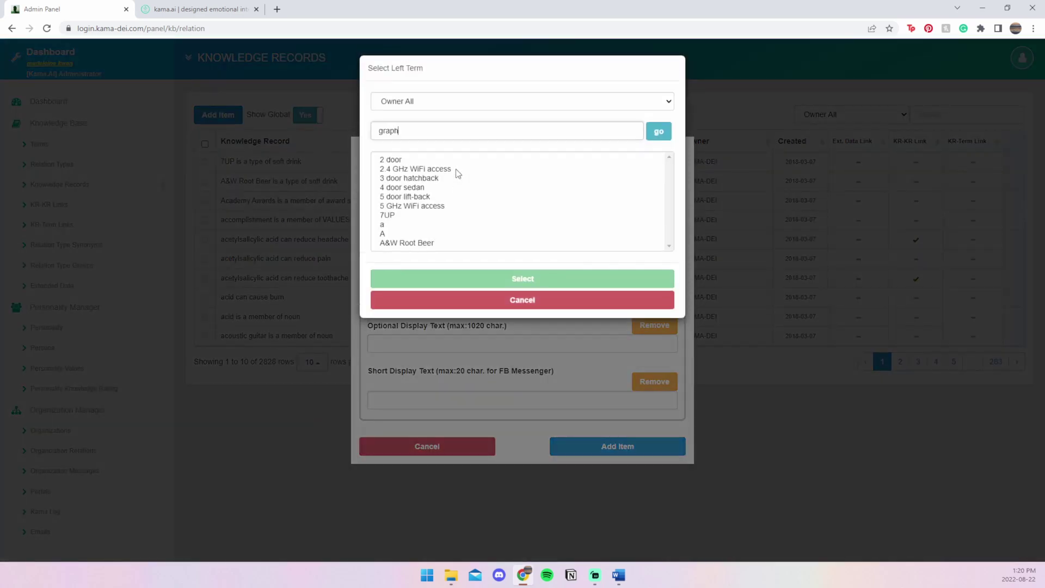
{"action": "left_click", "coordinate": [651, 138]}
{"action": "left_click", "coordinate": [460, 159]}
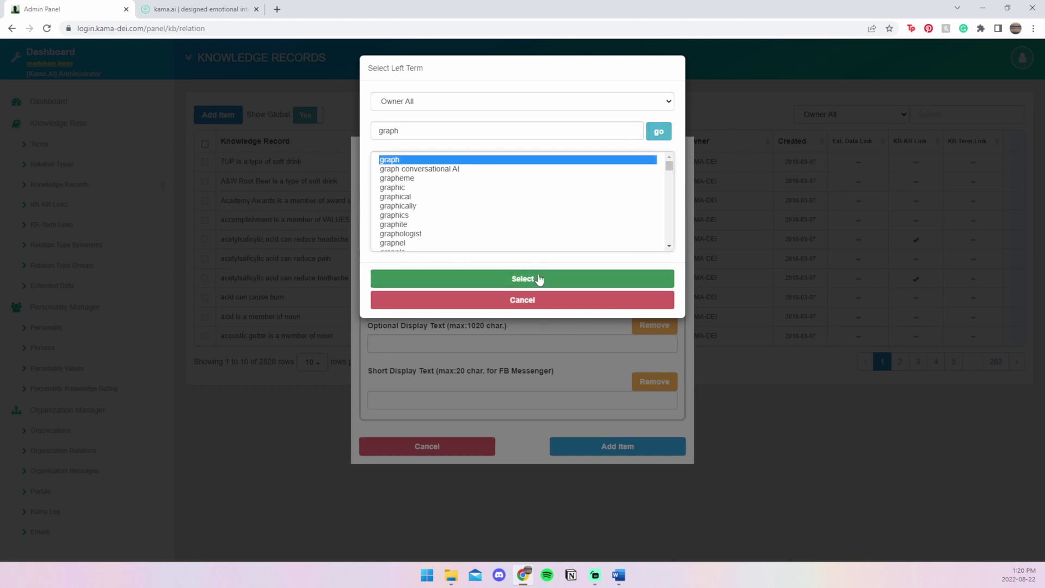
{"action": "left_click", "coordinate": [536, 277]}
{"action": "left_click", "coordinate": [572, 166]}
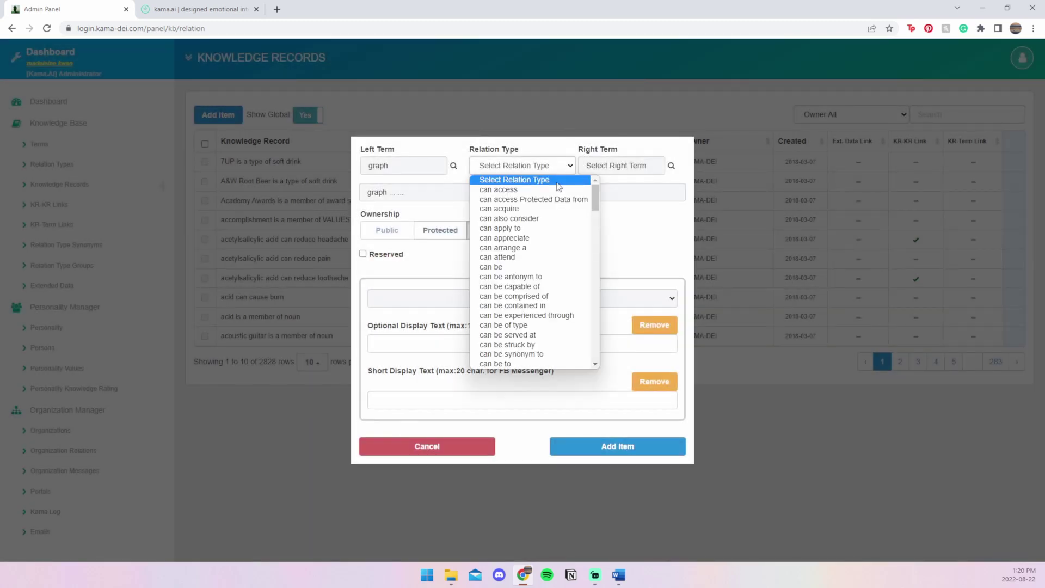
{"action": "scroll", "coordinate": [540, 254], "scroll_direction": "down", "scroll_amount": 3}
{"action": "left_click", "coordinate": [542, 248]}
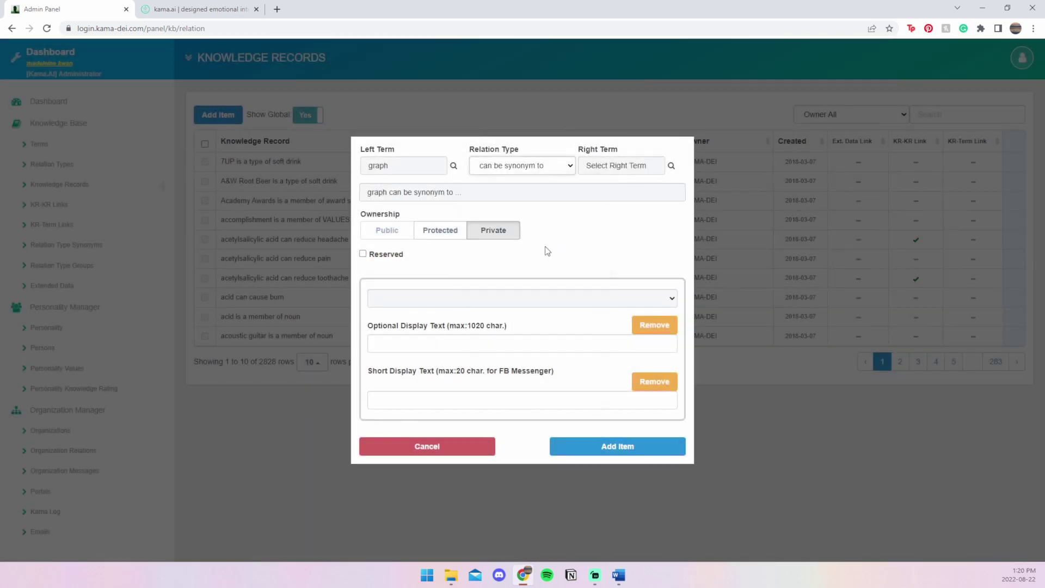
- Set the right term to 'graph conversational AI' and save the record
{"action": "left_click", "coordinate": [671, 165]}
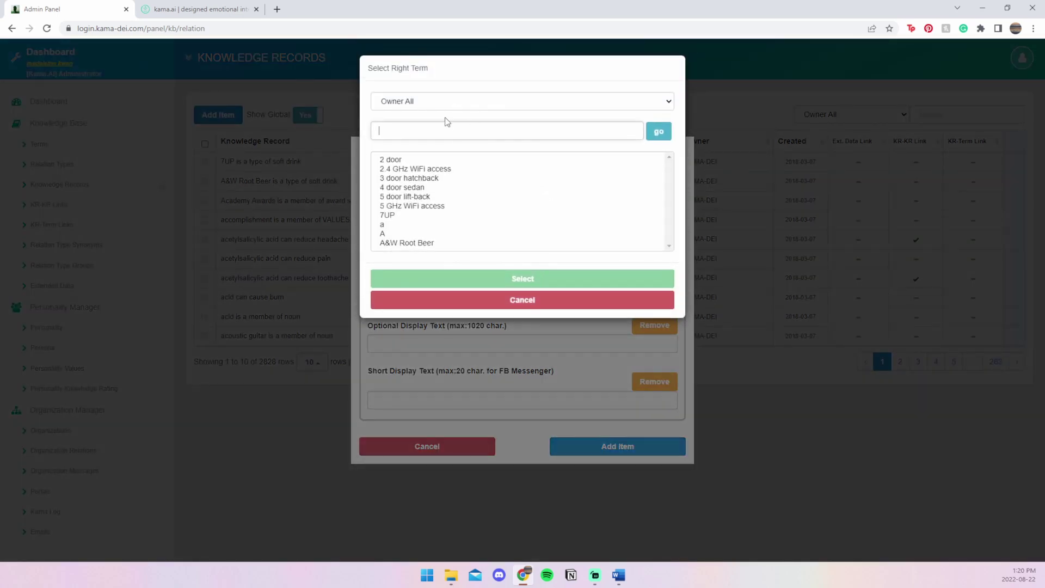
{"action": "left_click", "coordinate": [447, 127]}
{"action": "type", "text": "graph con"}
{"action": "left_click", "coordinate": [658, 132]}
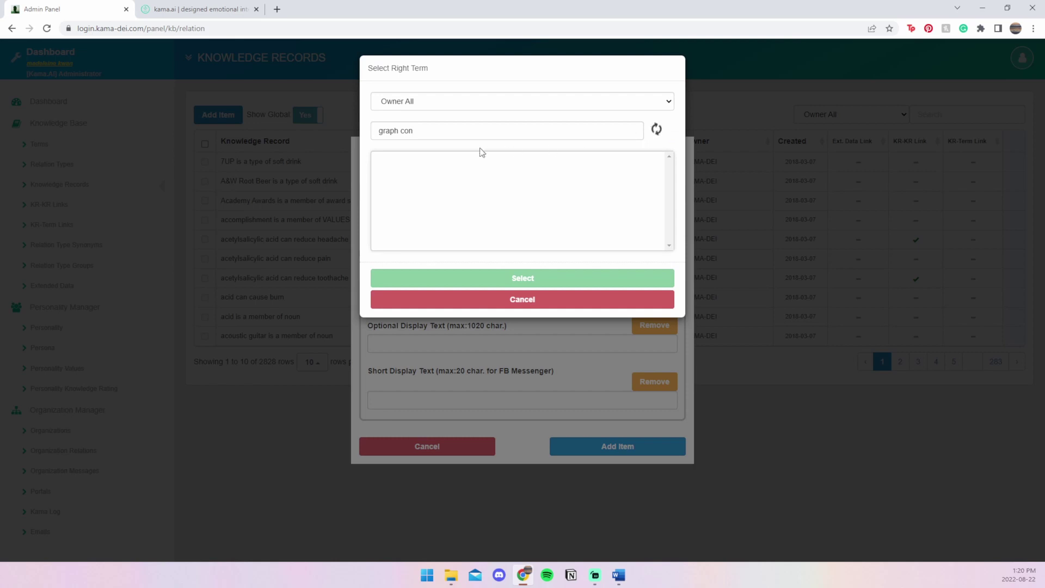
{"action": "left_click", "coordinate": [451, 160]}
{"action": "left_click", "coordinate": [526, 278]}
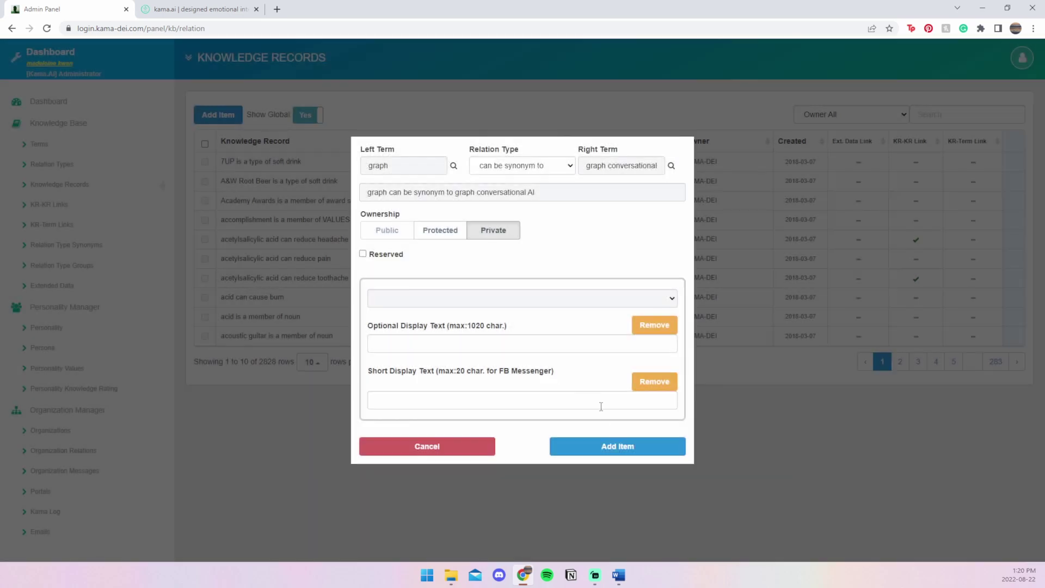
{"action": "left_click", "coordinate": [608, 447]}
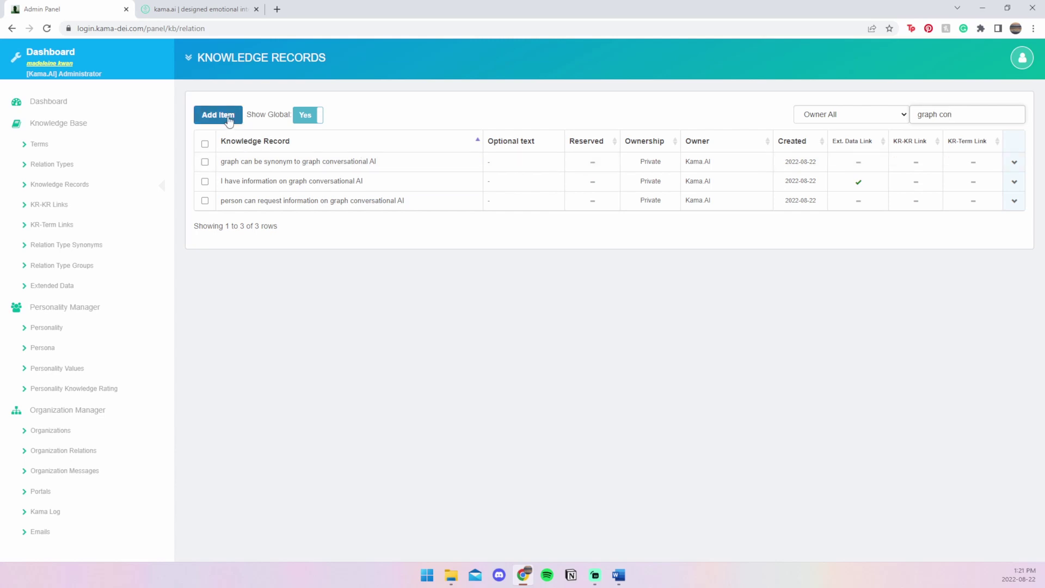
- Create 'knowledge base' and 'knowledgebase' can-be-synonym-to records for graph conversational AI, then return to the kama.ai website
{"action": "left_click", "coordinate": [229, 119]}
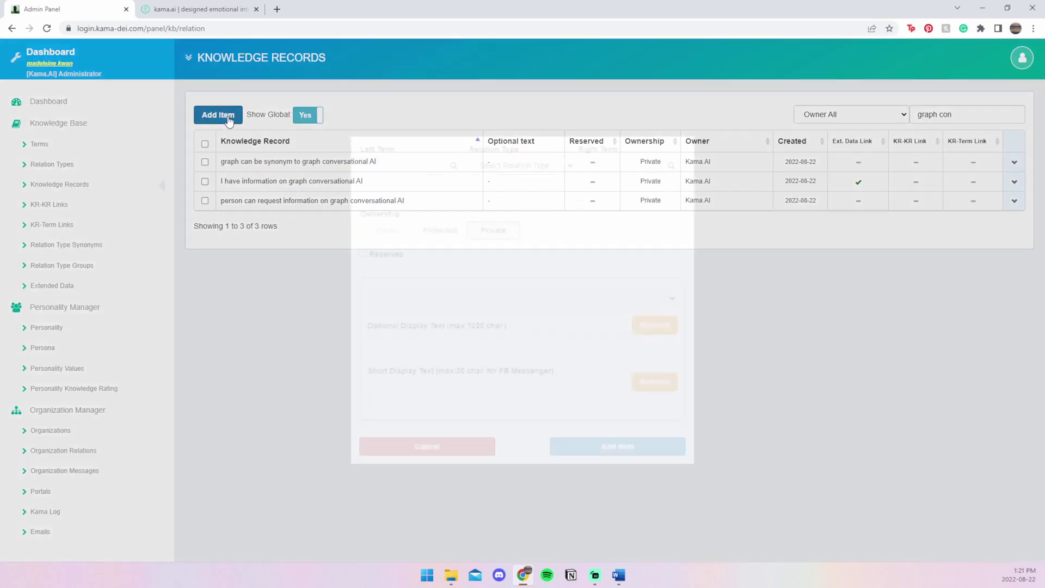
{"action": "left_click", "coordinate": [608, 448]}
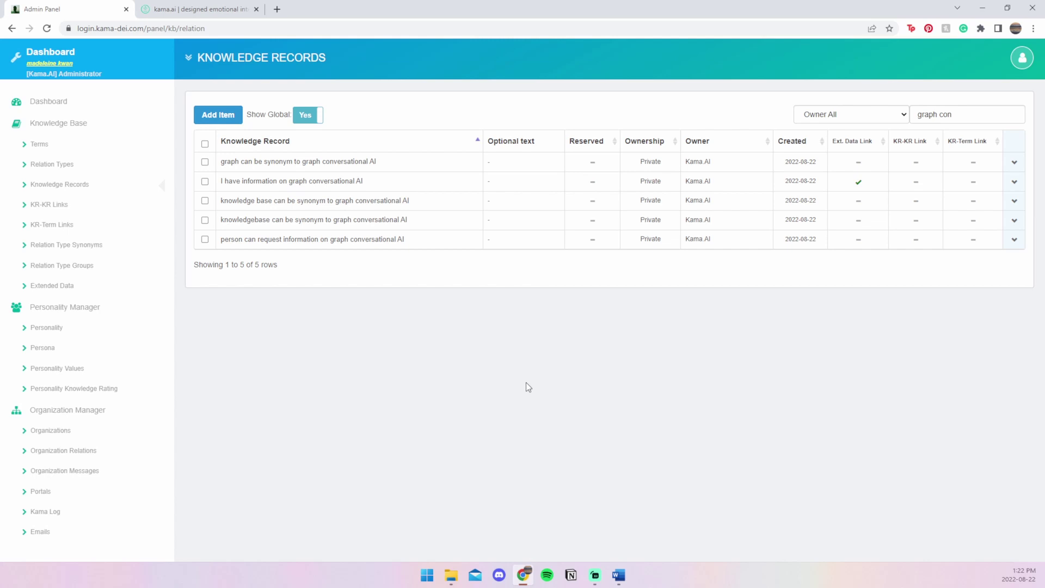
{"action": "key", "text": "ctrl+Tab"}
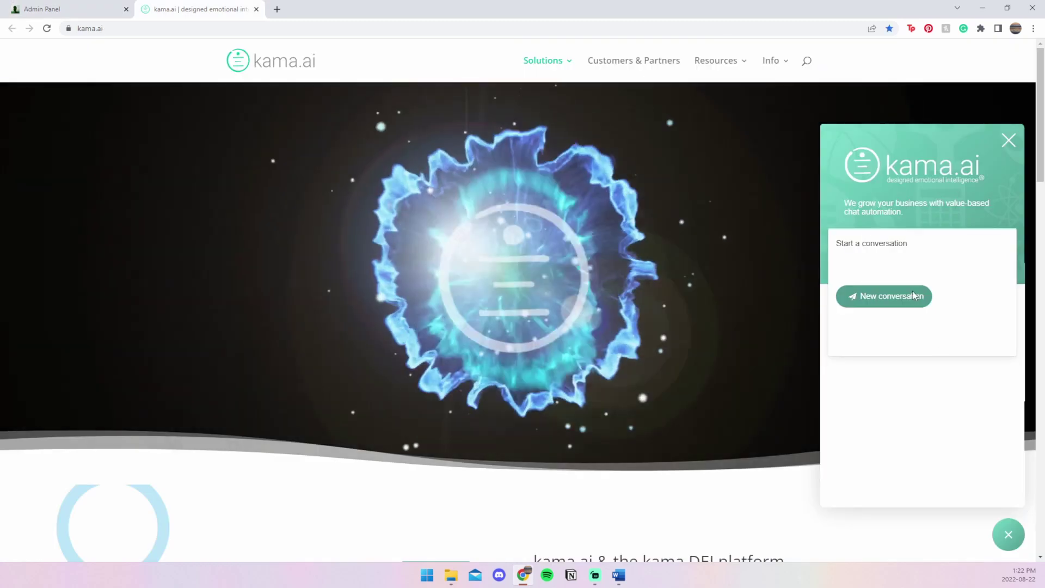
- Start a new chat conversation and send the user's e-mail address to the chatbot
{"action": "left_click", "coordinate": [884, 296]}
{"action": "left_click", "coordinate": [890, 468]}
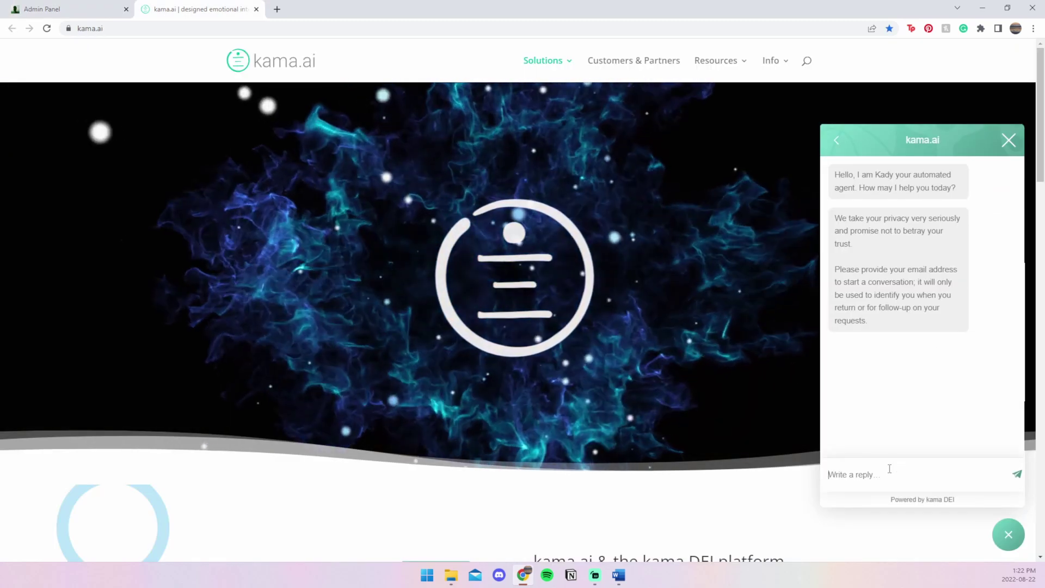
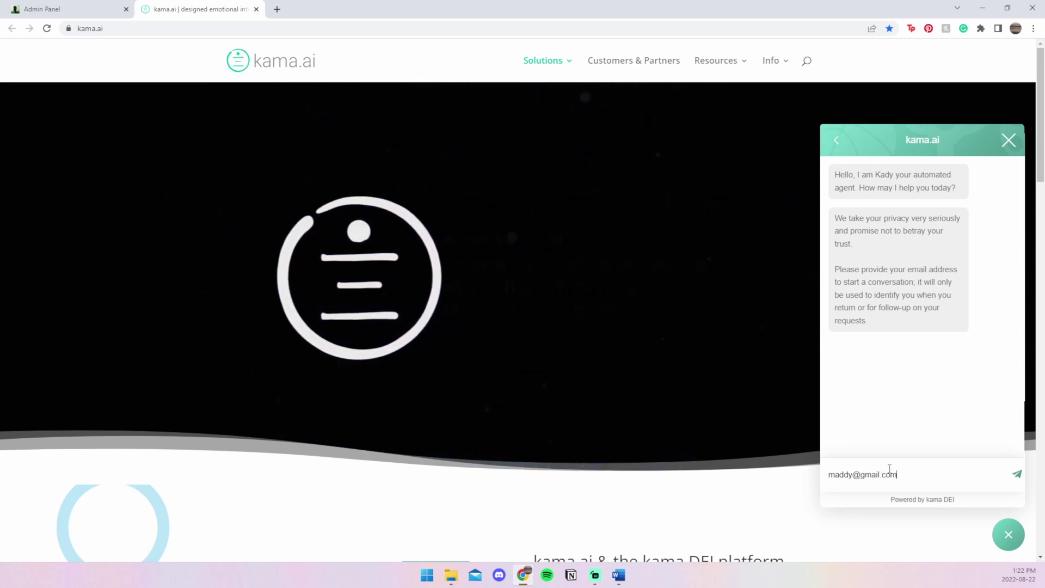
{"action": "key", "text": "Return"}
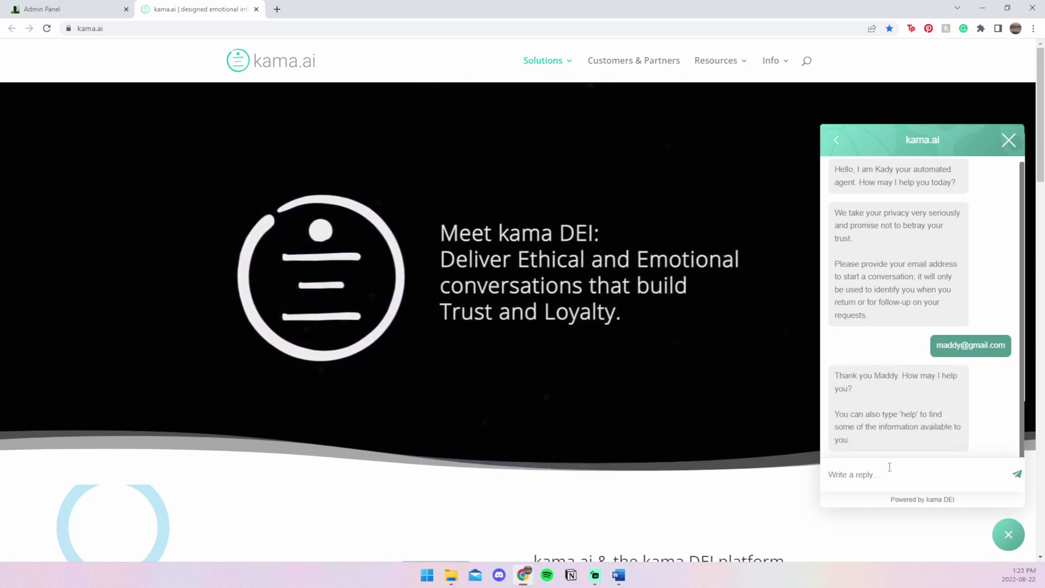
- Ask the chatbot 'Tell me about graph', then return to the admin dashboard
{"action": "type", "text": "Tell "}
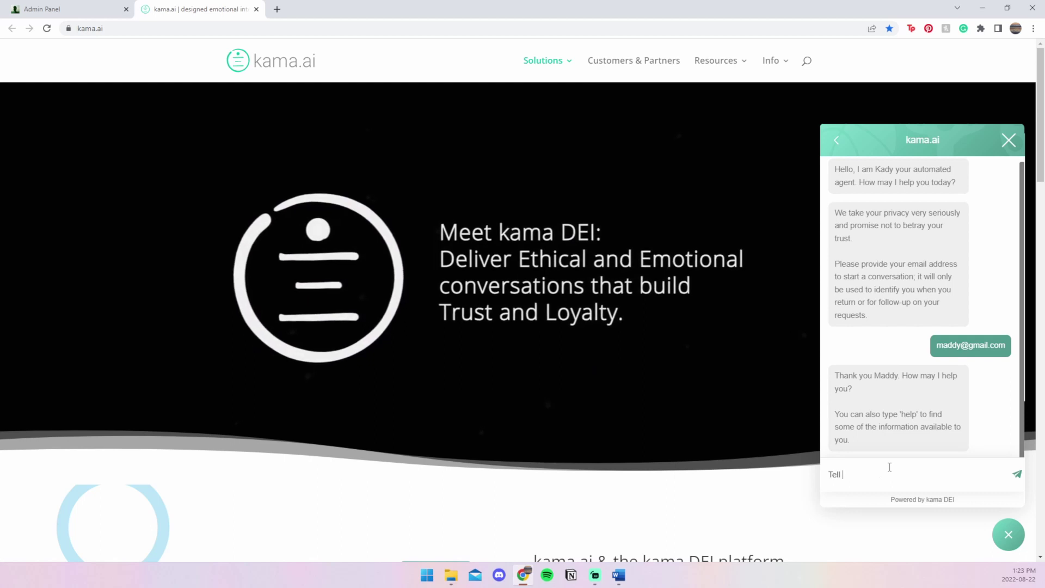
{"action": "type", "text": "me about graph"}
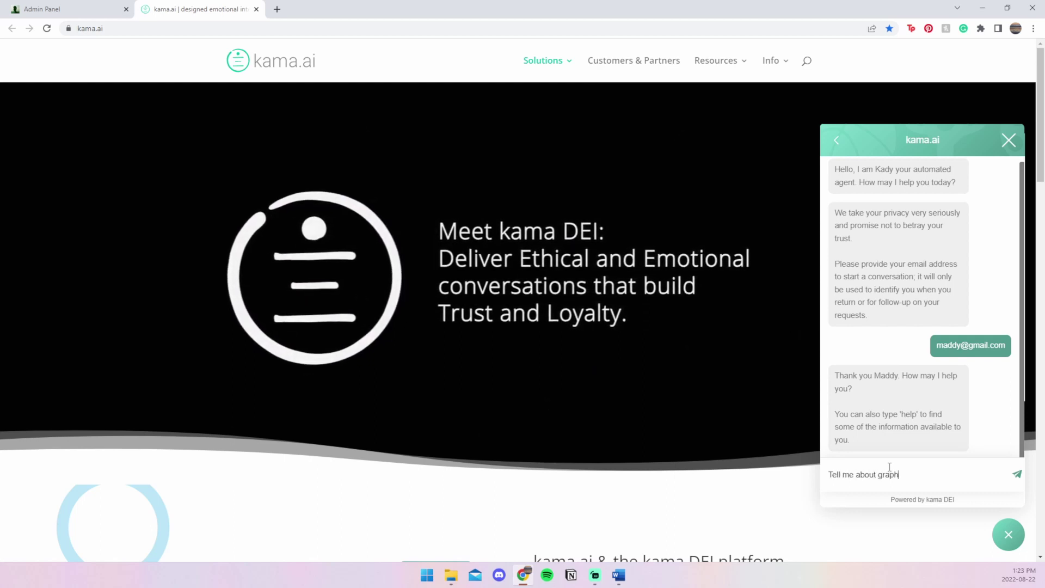
{"action": "key", "text": "Return"}
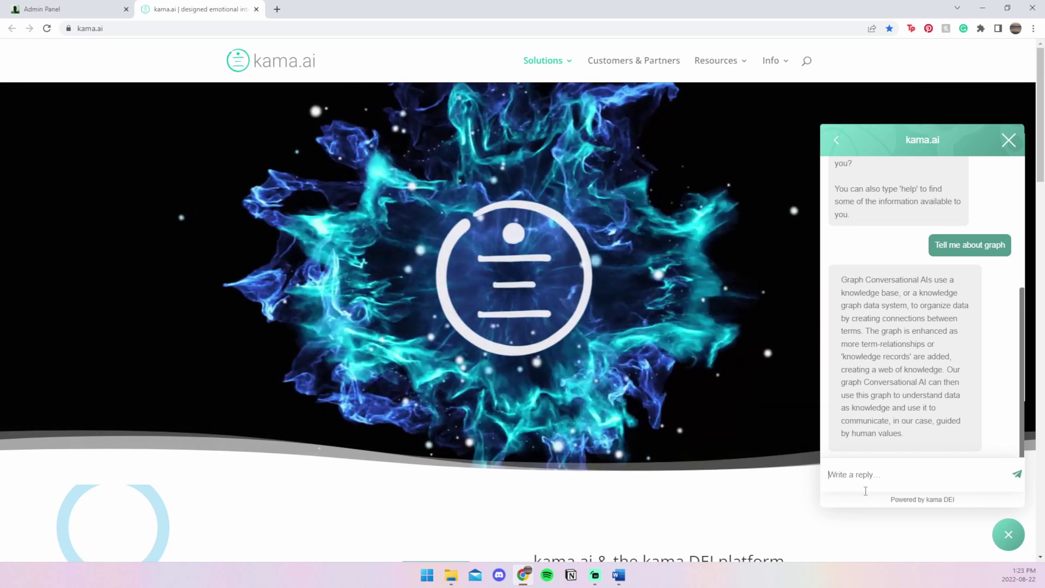
{"action": "key", "text": "ctrl+shift+Tab"}
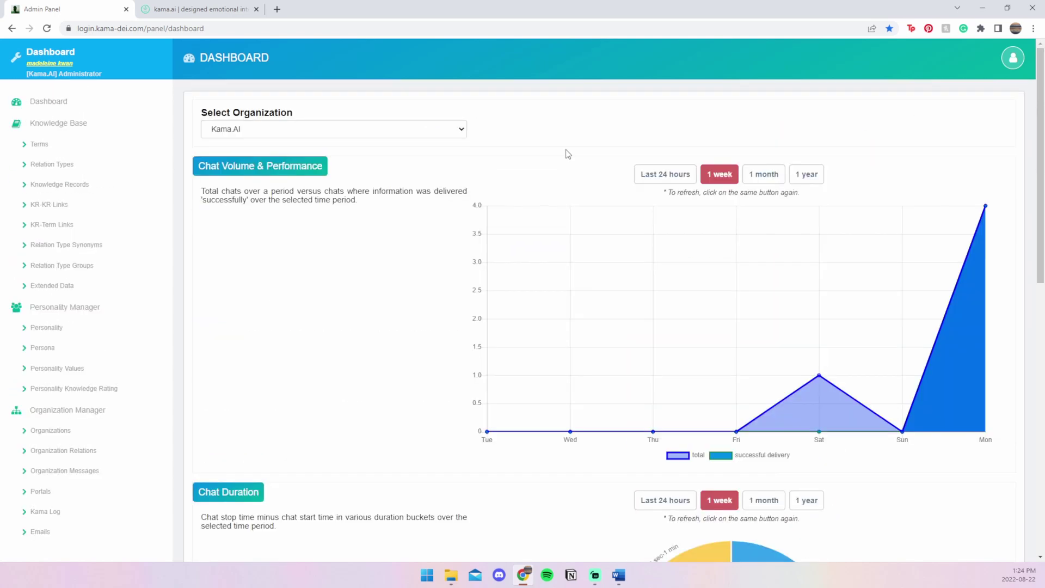
- Show the FAQ Performance chart's 'I don't know' slice: 3 answers, 25%
{"action": "scroll", "coordinate": [568, 154], "scroll_direction": "down", "scroll_amount": 8}
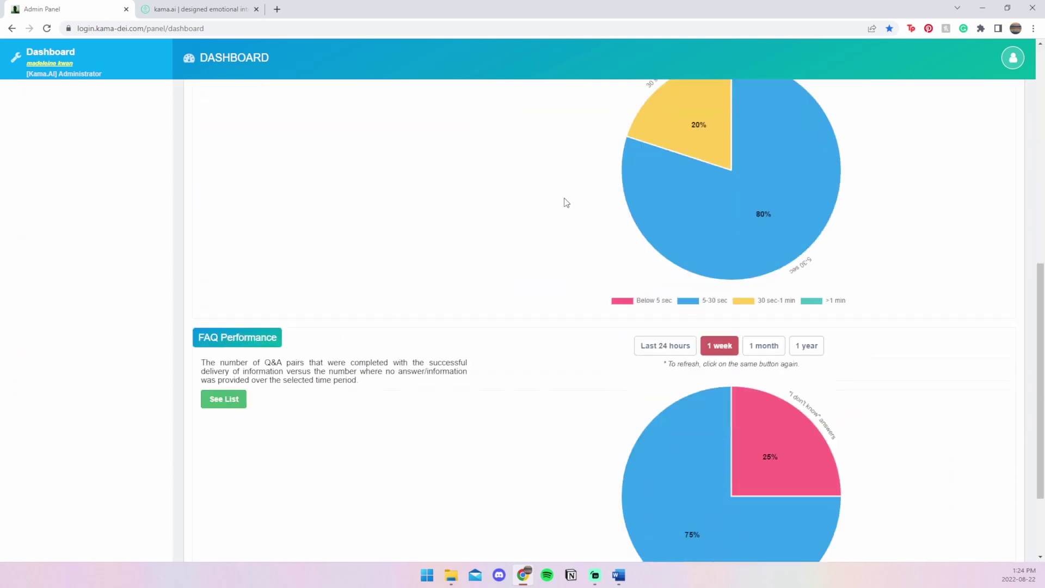
{"action": "scroll", "coordinate": [565, 202], "scroll_direction": "down", "scroll_amount": 3}
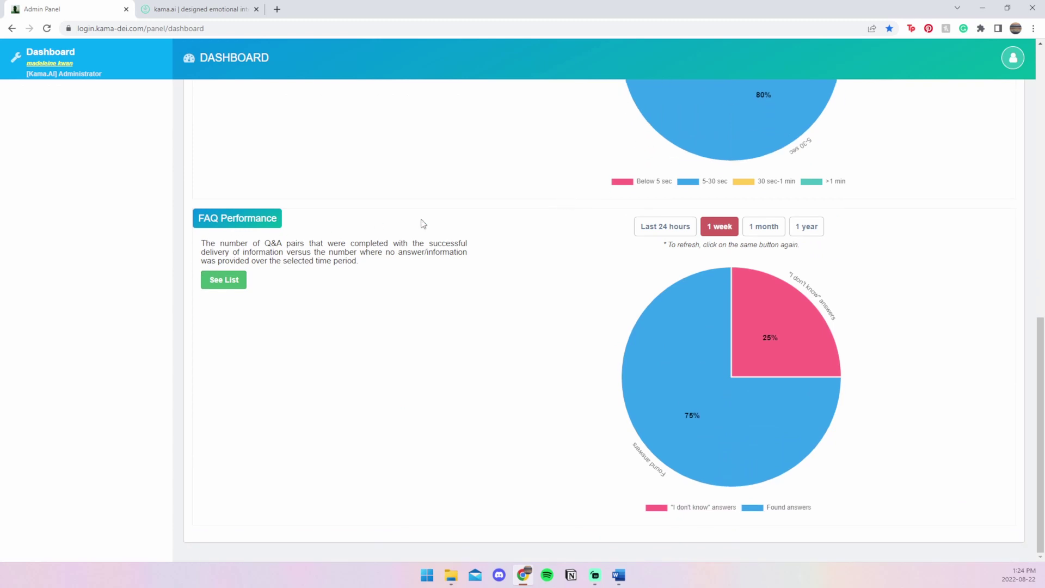
{"action": "mouse_move", "coordinate": [759, 329]}
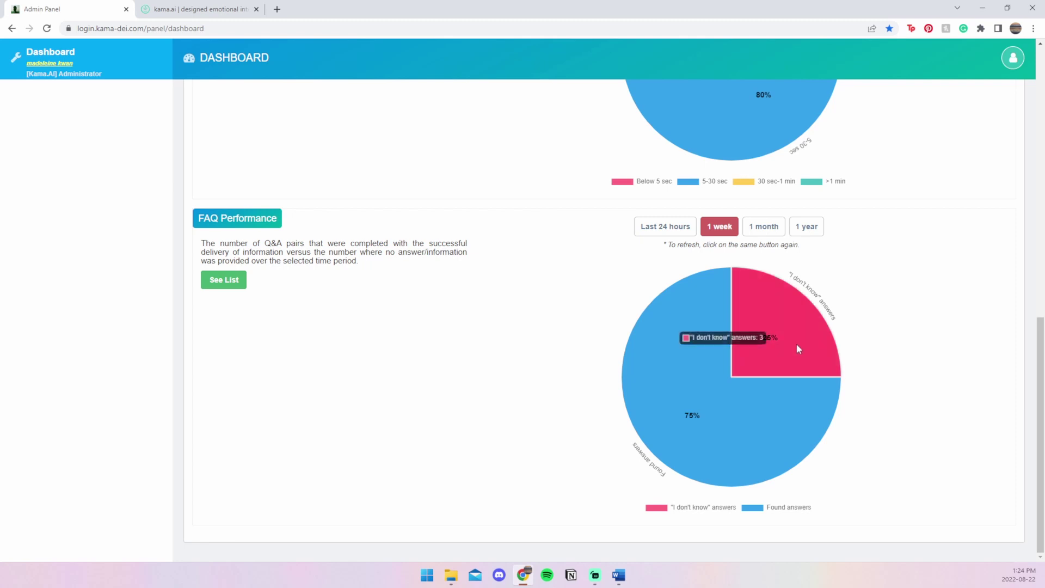
{"action": "left_click", "coordinate": [237, 287]}
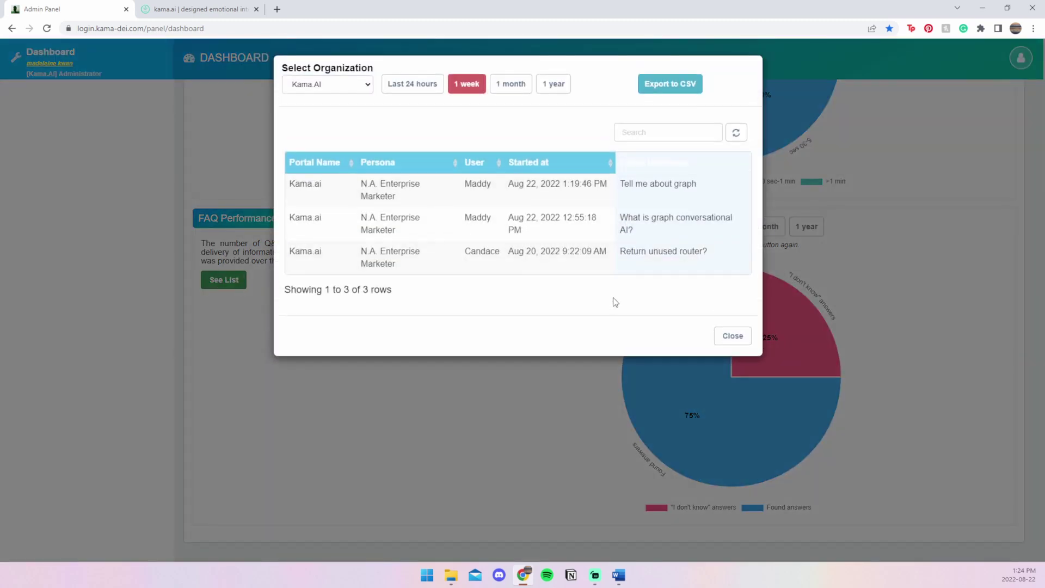